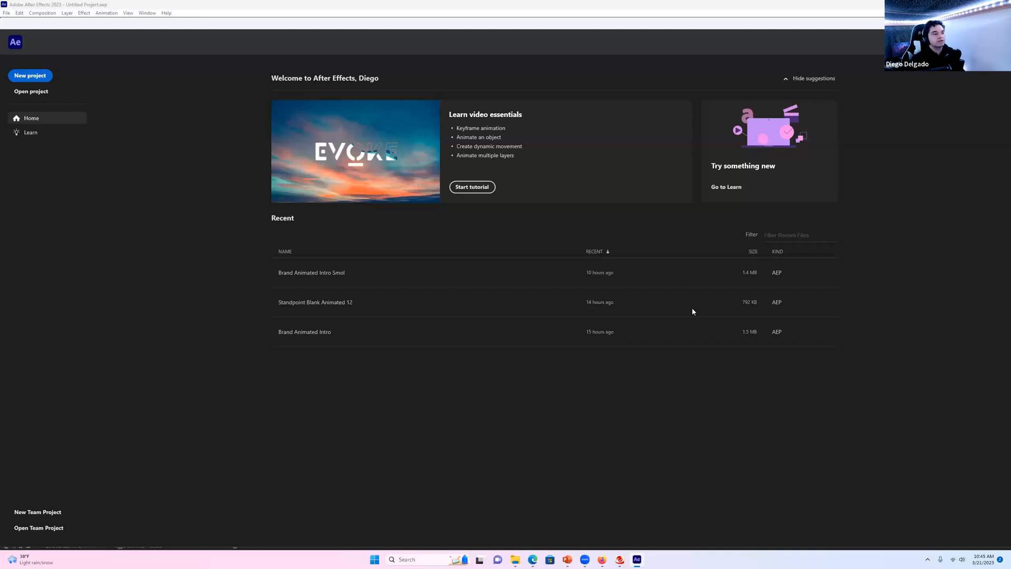
Step: Create a new composition named Test, keeping the Custom preset and setting the width to 1080 px
key(Escape)
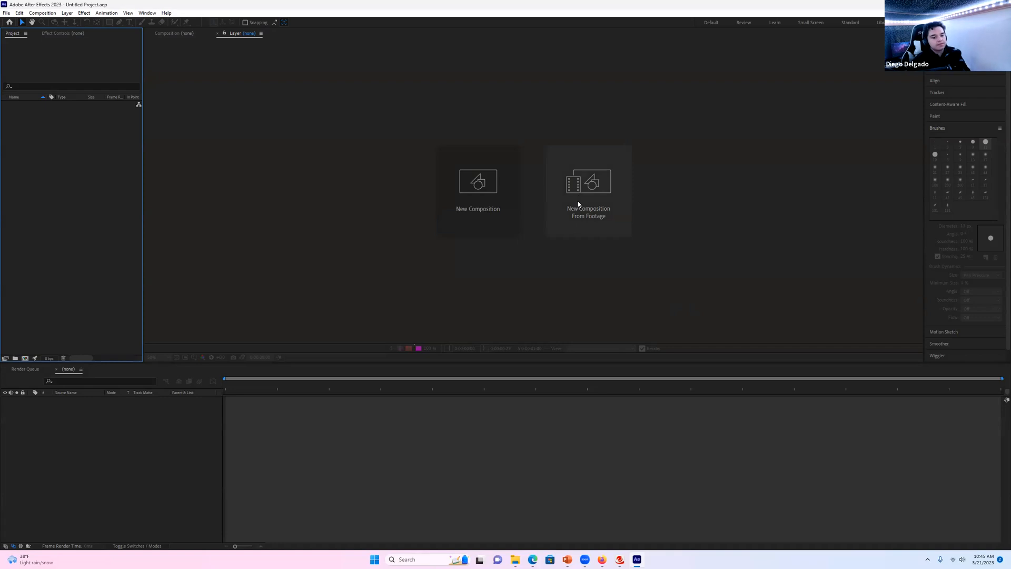
click(474, 194)
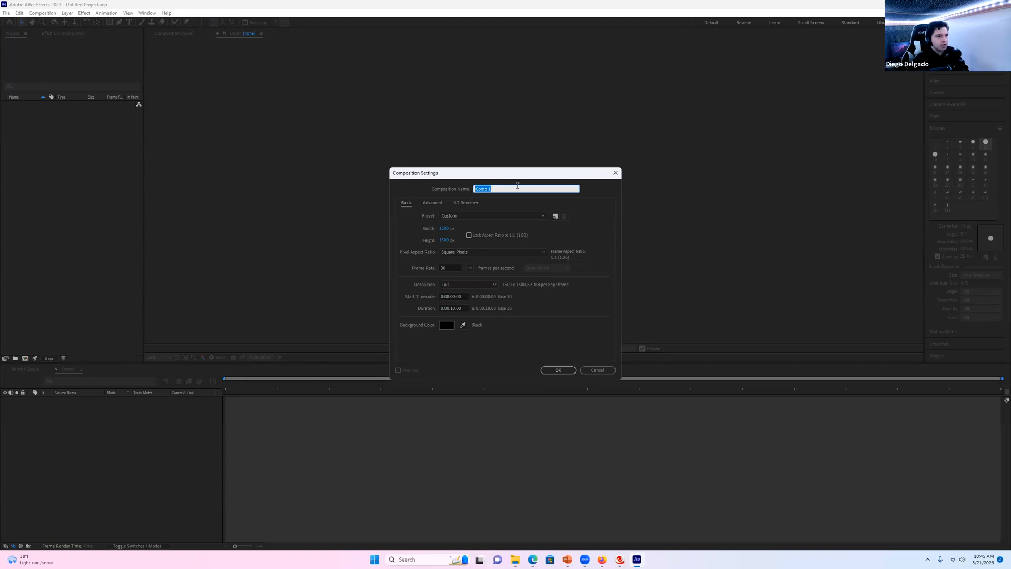
text(Test)
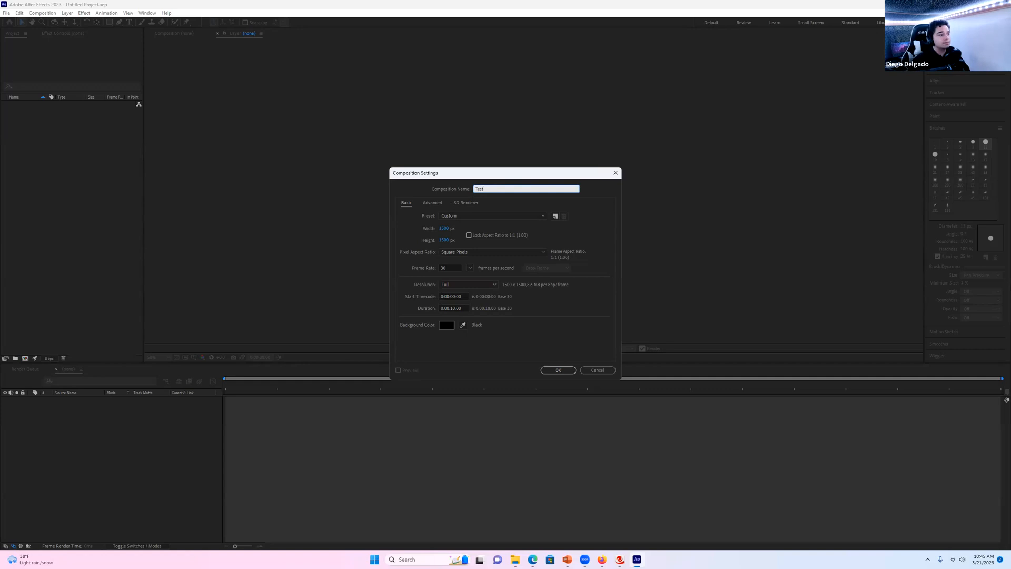
click(484, 217)
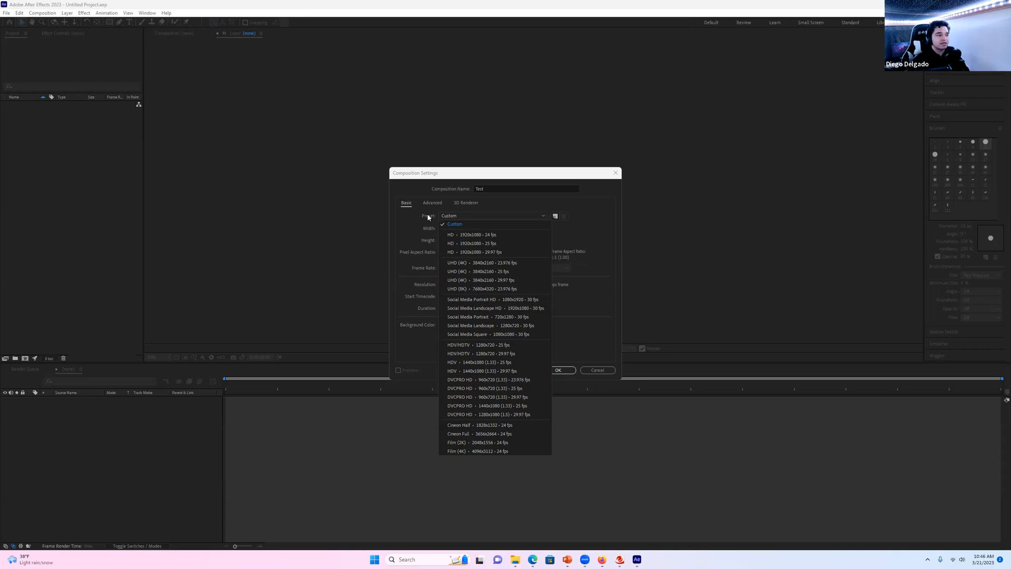
click(455, 226)
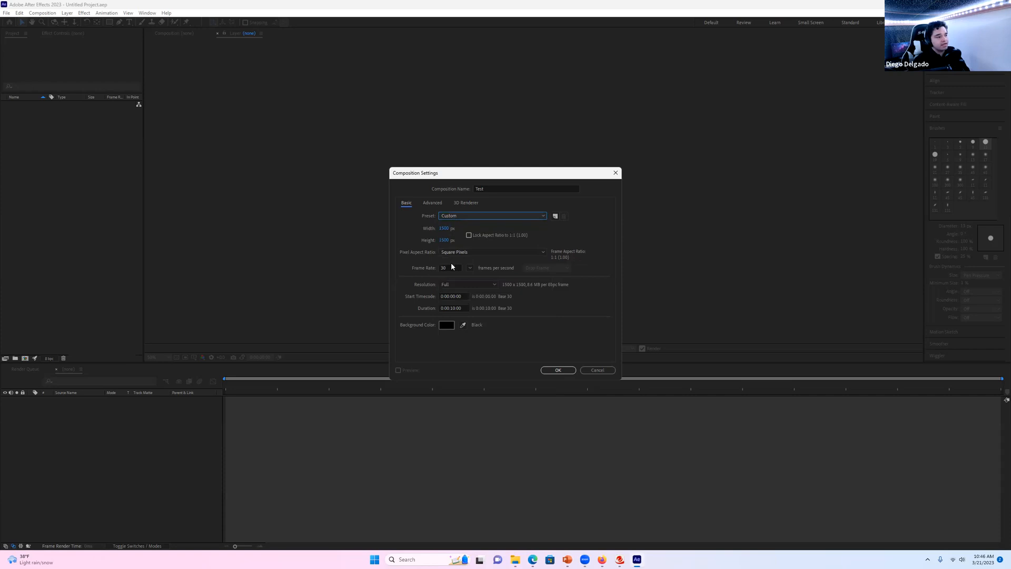
click(444, 228)
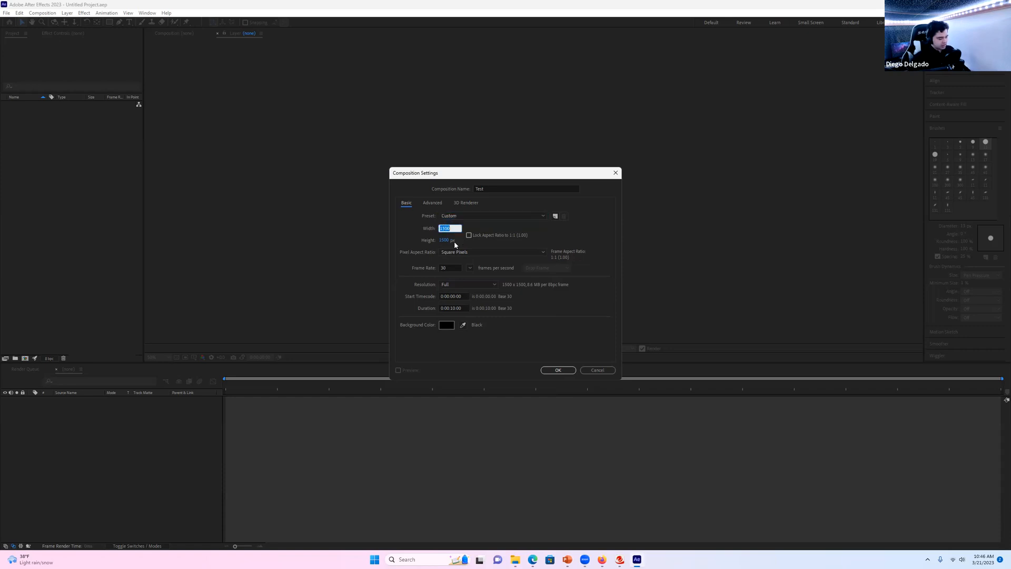
text(1080)
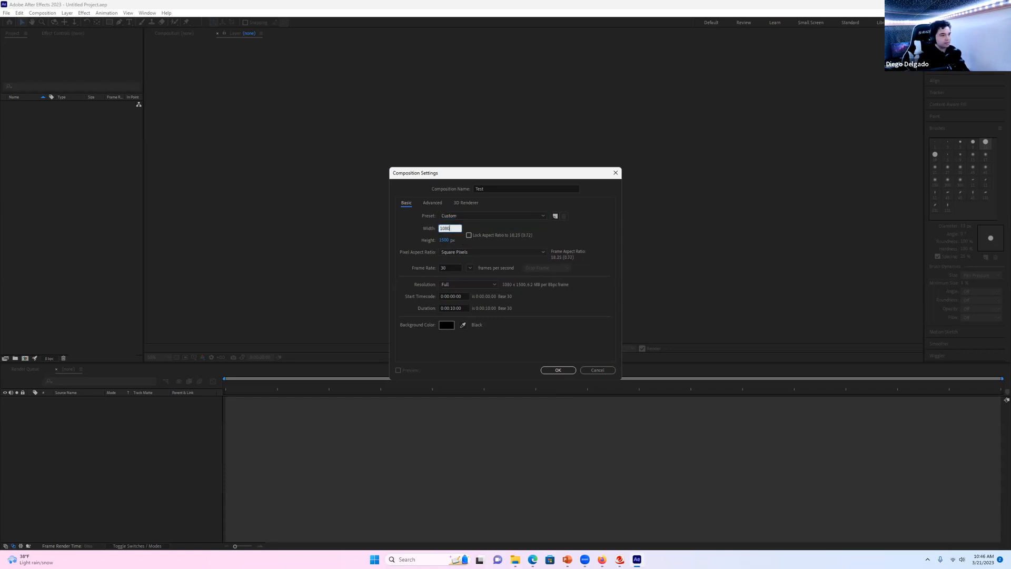
key(Return)
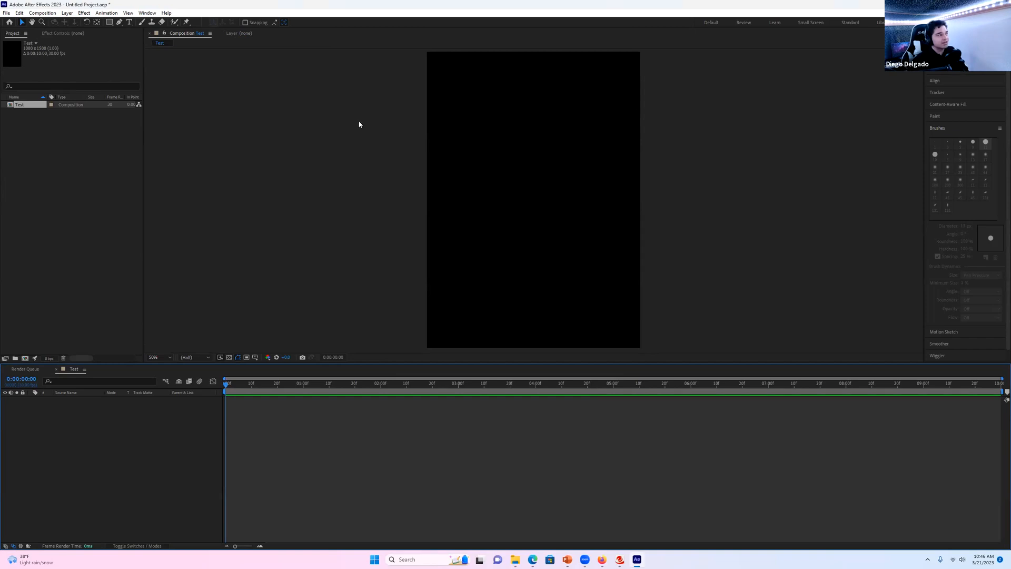
Step: Reopen the composition's settings, set its height to 1080 px and apply the change
click(43, 13)
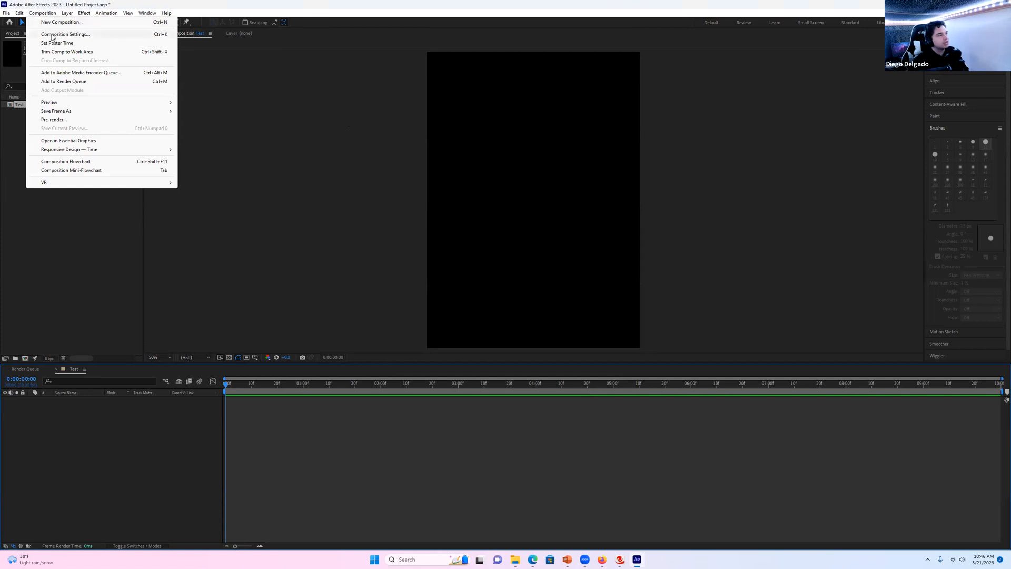
click(52, 35)
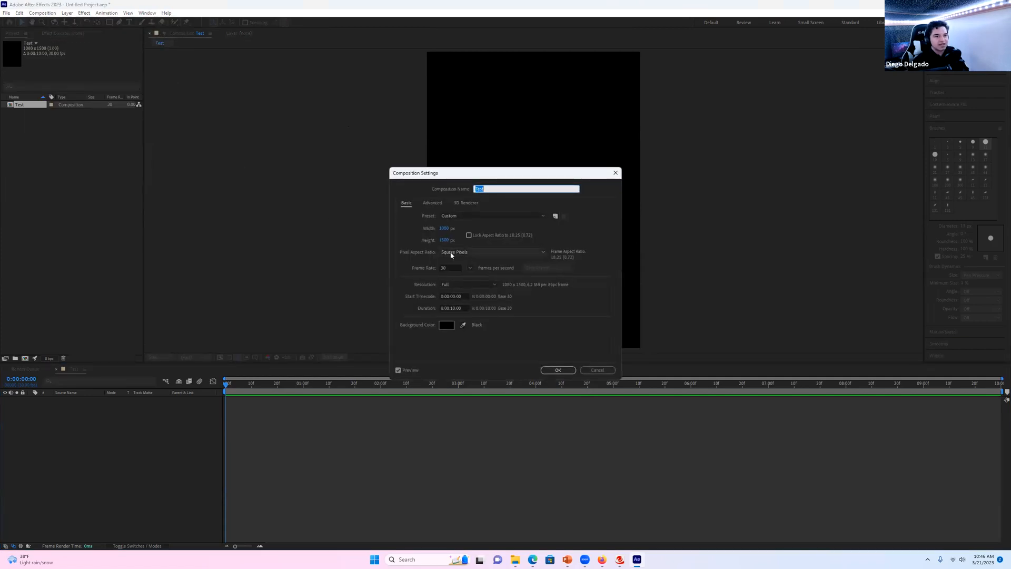
click(445, 240)
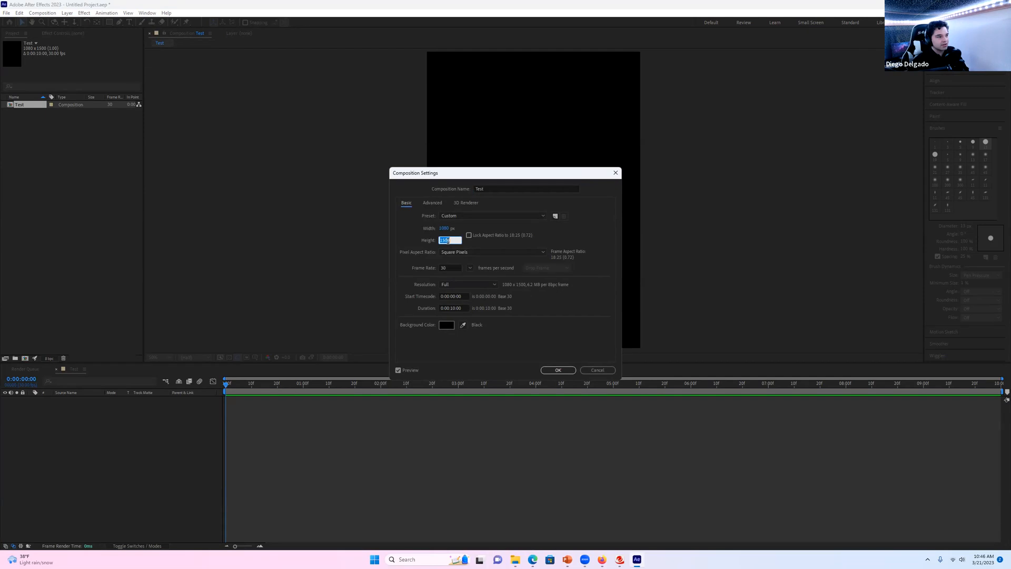
text(10)
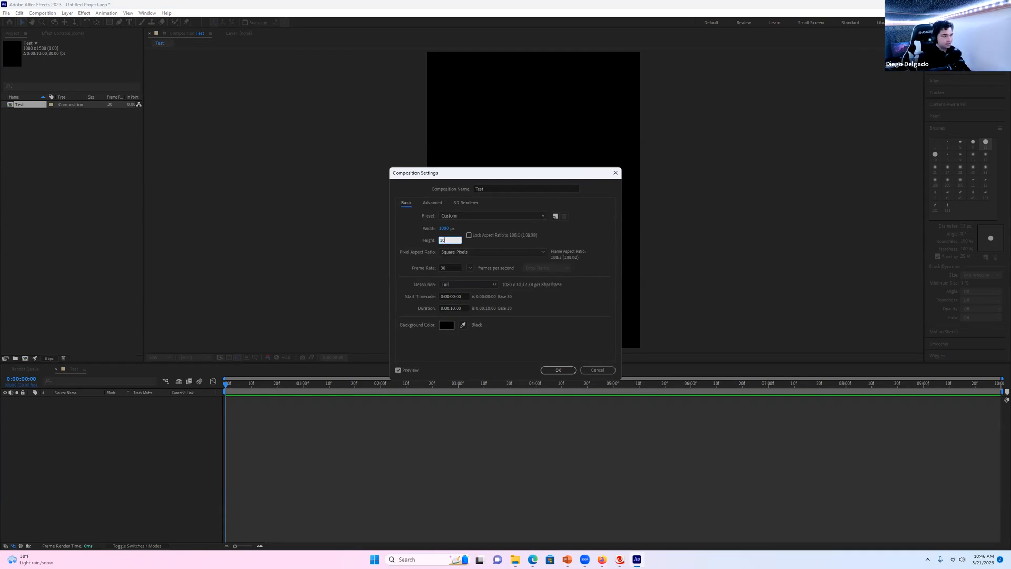
text(80)
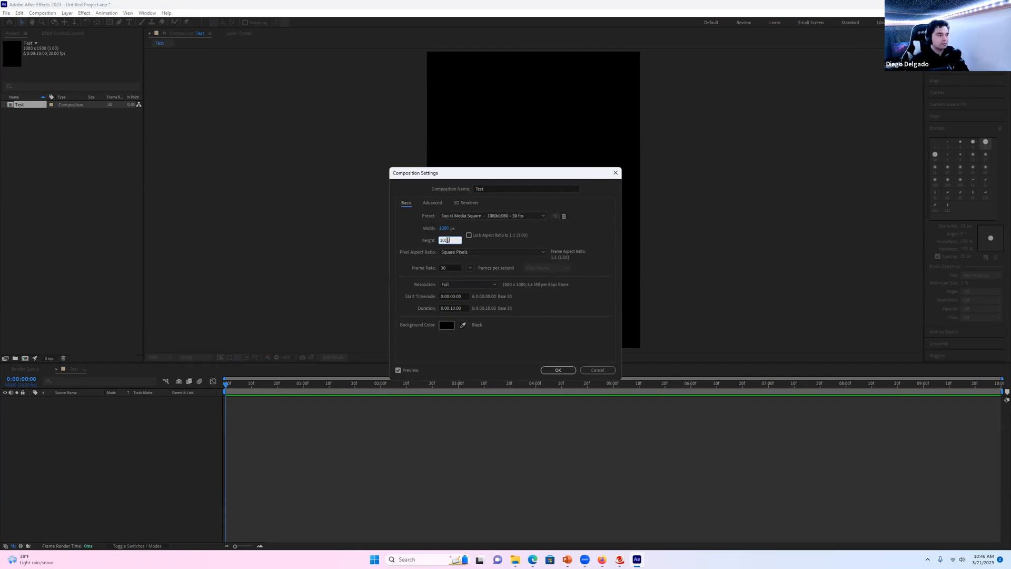
click(415, 227)
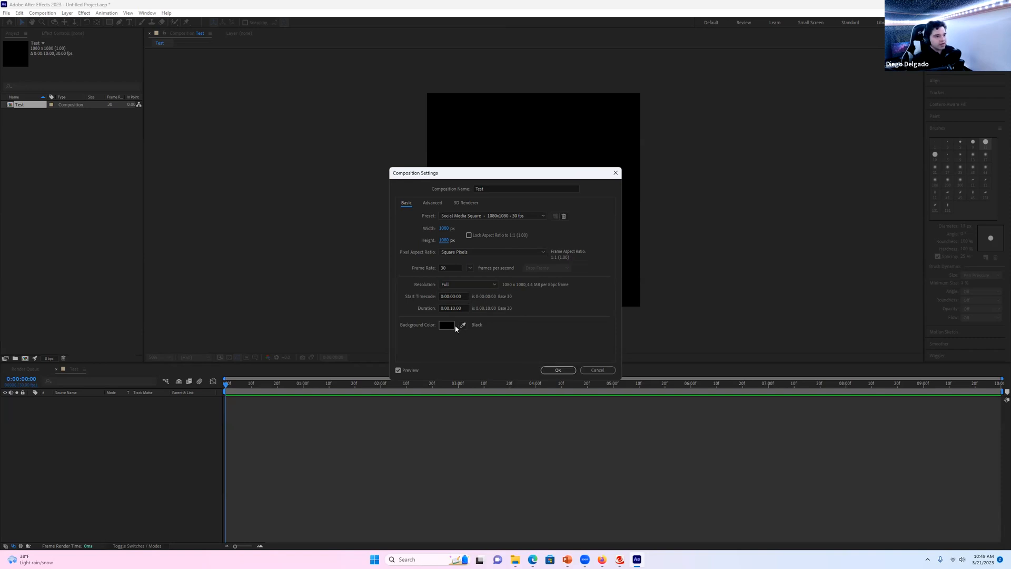
click(557, 370)
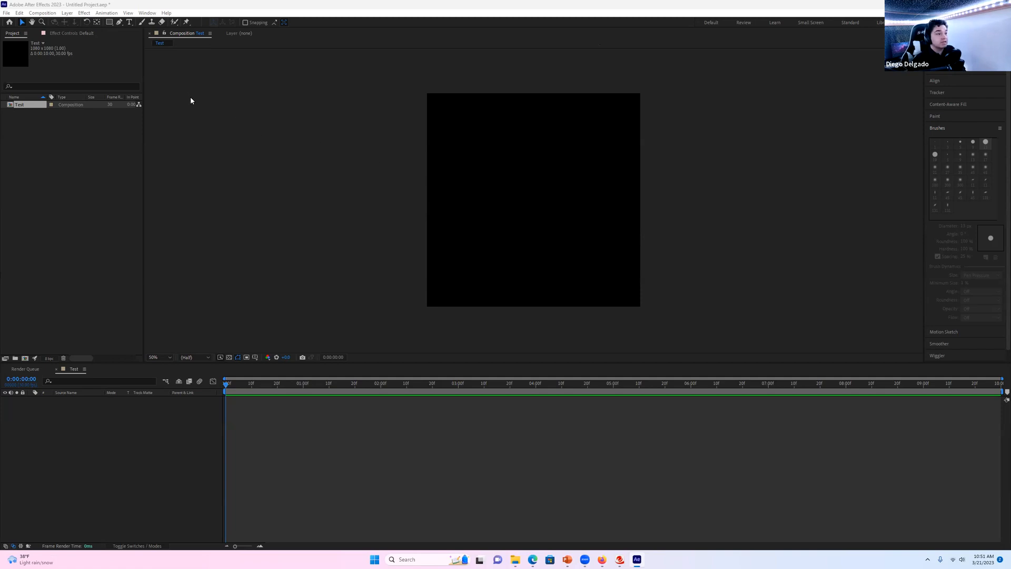
Step: Start a new solid layer in the composition and name it Background
click(334, 172)
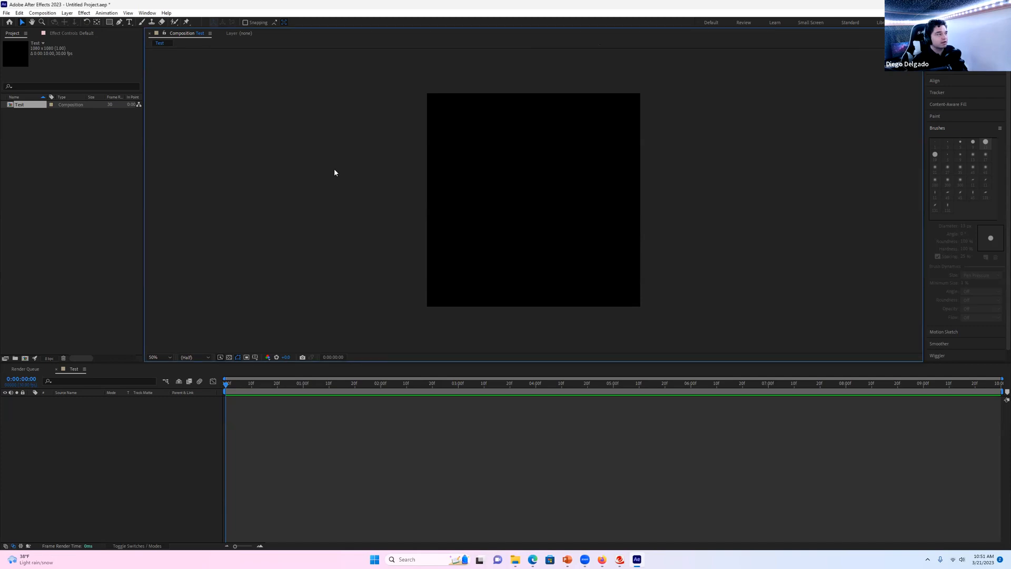
click(68, 14)
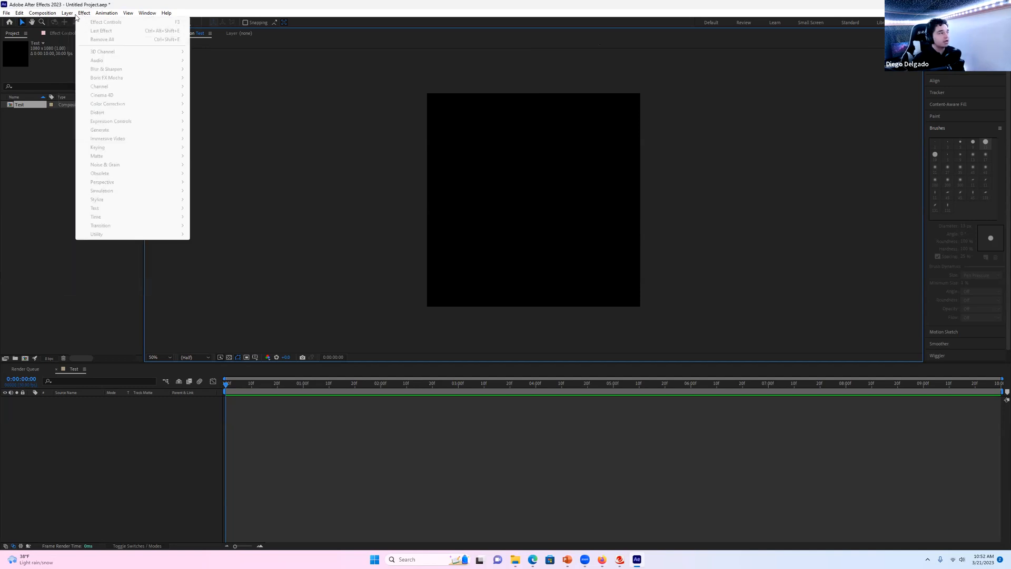
mouse_move(153, 24)
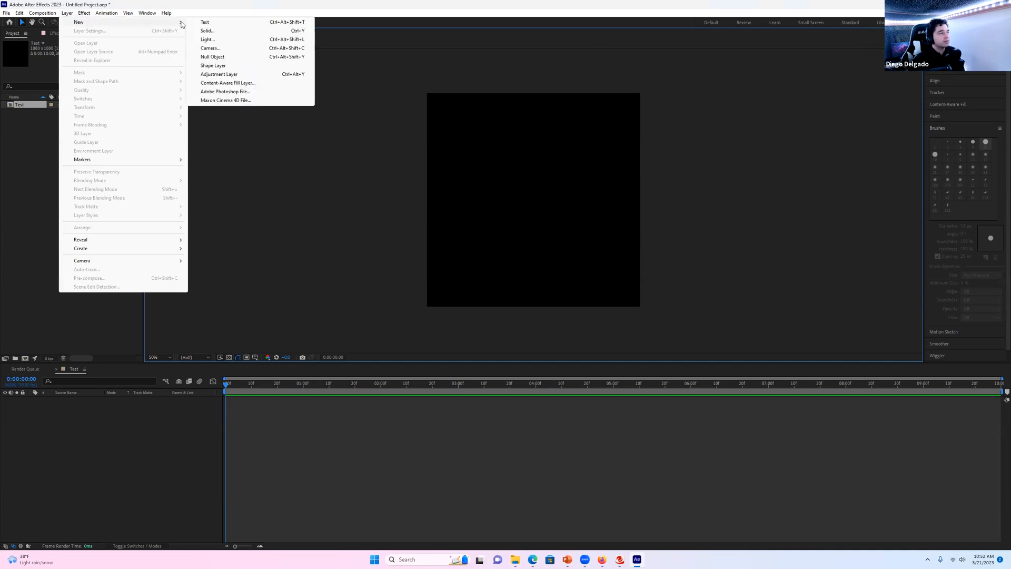
click(207, 30)
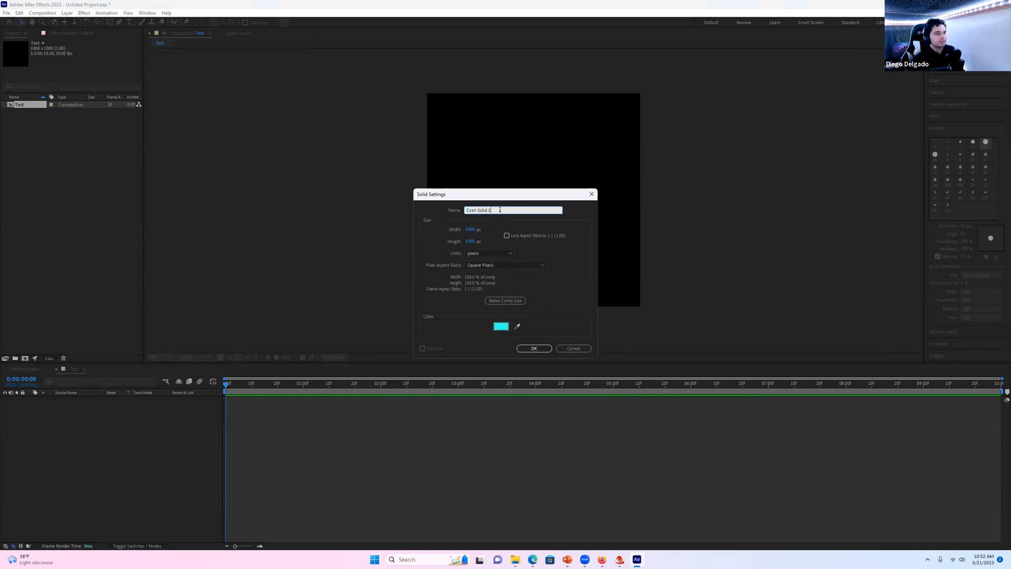
text(Back)
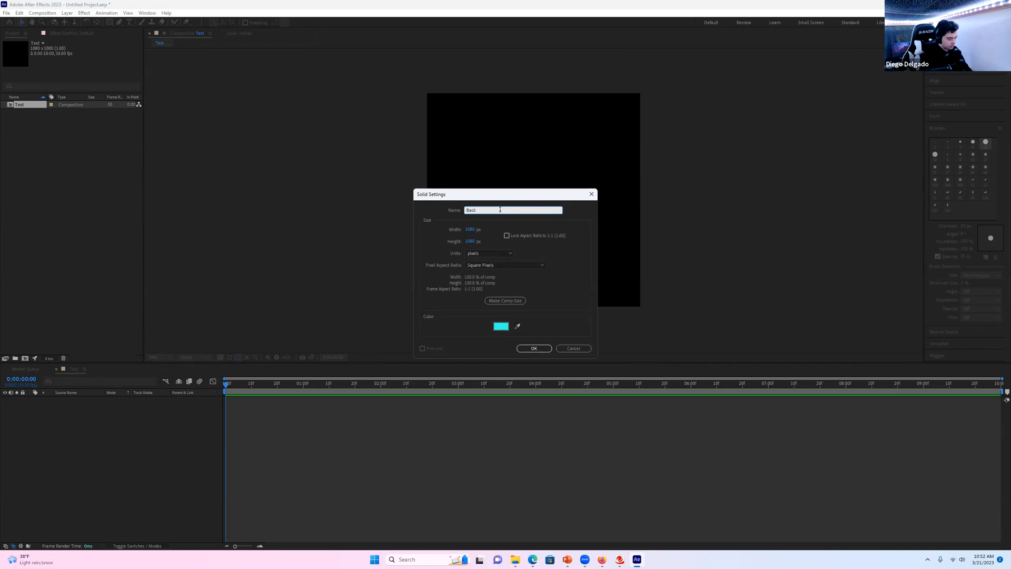
text(ground)
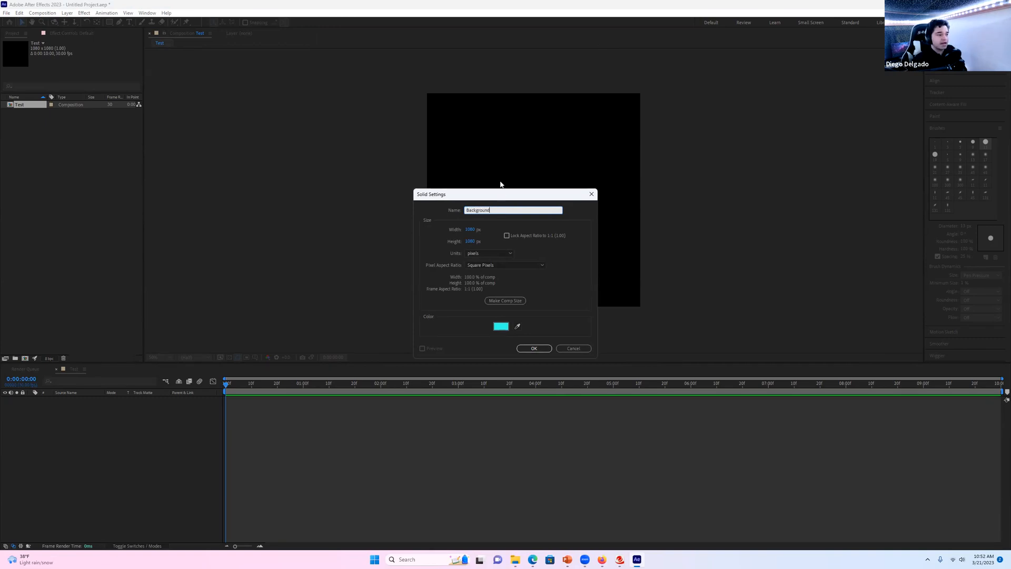
Step: Choose a bright pinkish purple as the Background solid's color and create the layer
click(501, 326)
click(520, 263)
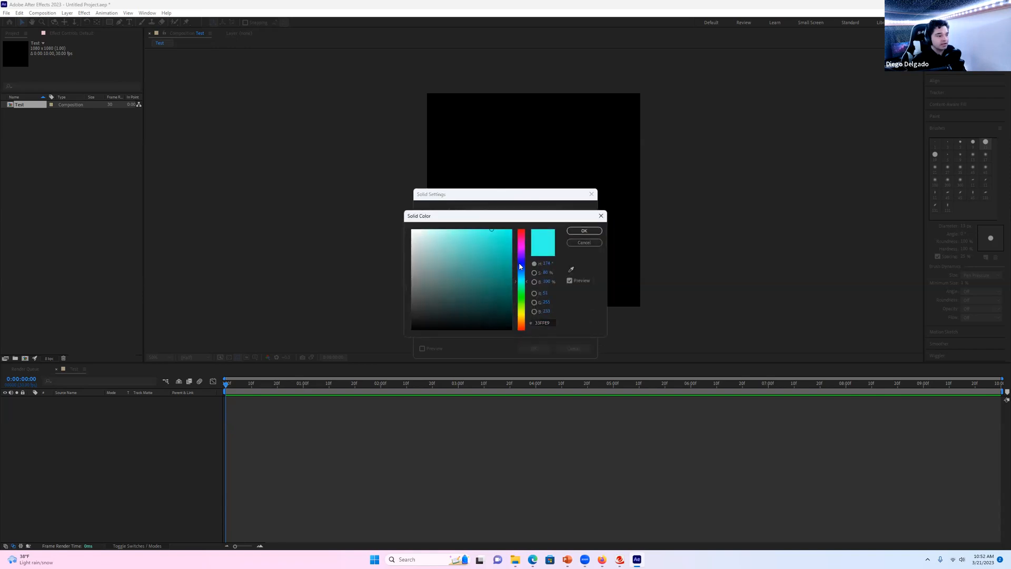
click(519, 258)
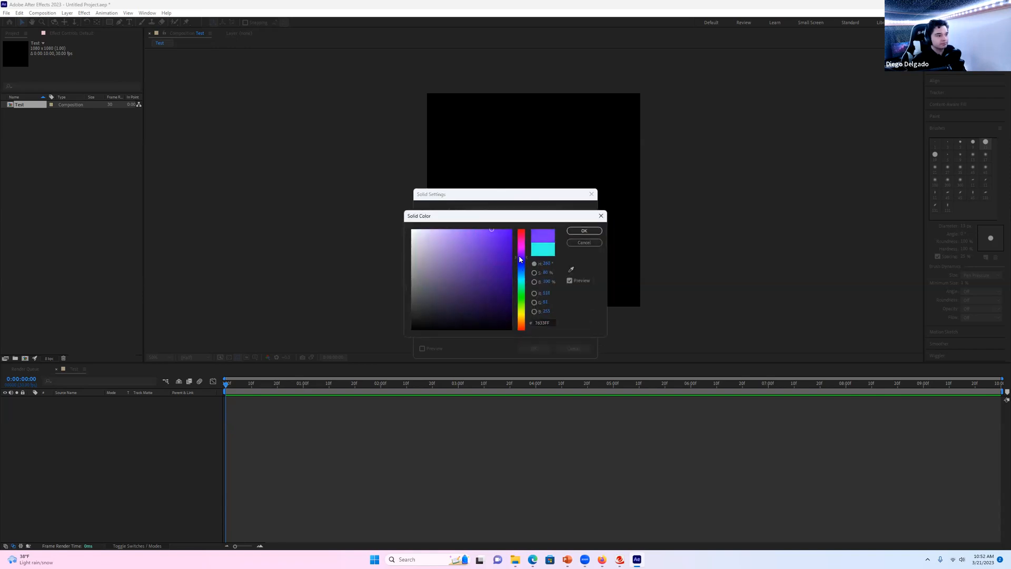
mouse_move(519, 258)
mouse_down()
mouse_move(536, 227)
mouse_move(486, 223)
mouse_move(495, 213)
mouse_up()
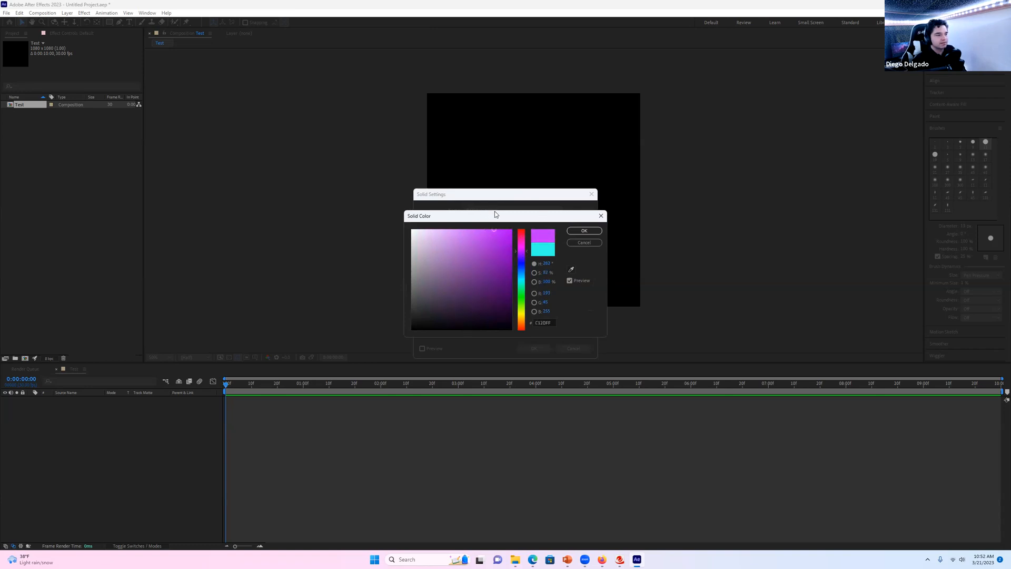
click(579, 233)
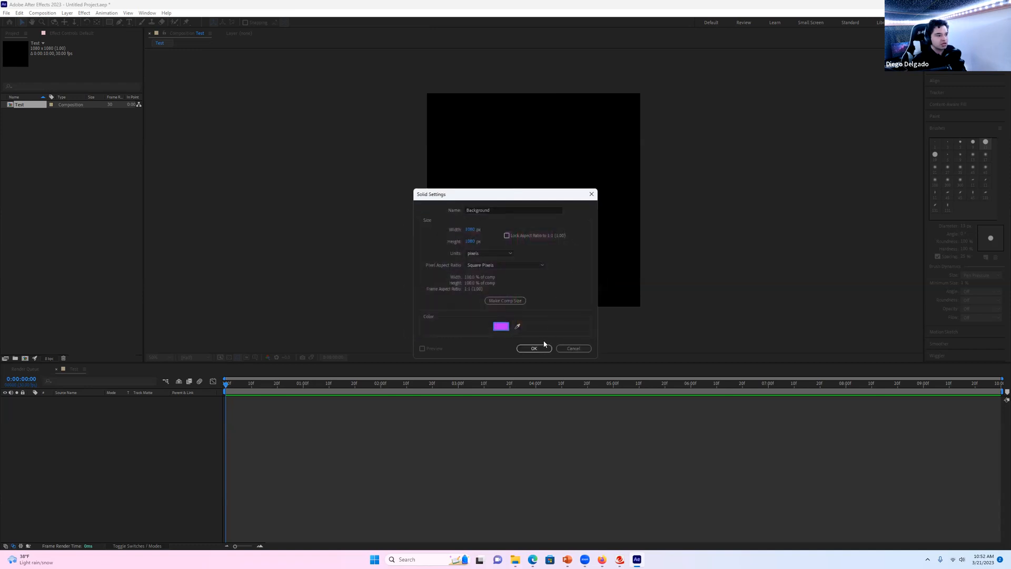
click(541, 347)
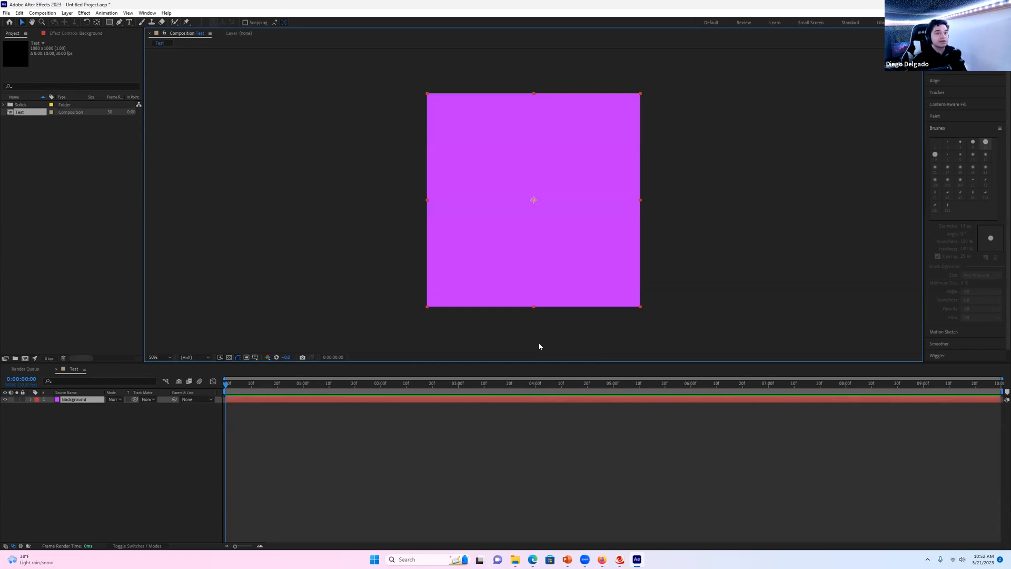
Step: With no layer selected, draw a large red rectangle over the purple background, leaving a wider margin below it
click(331, 260)
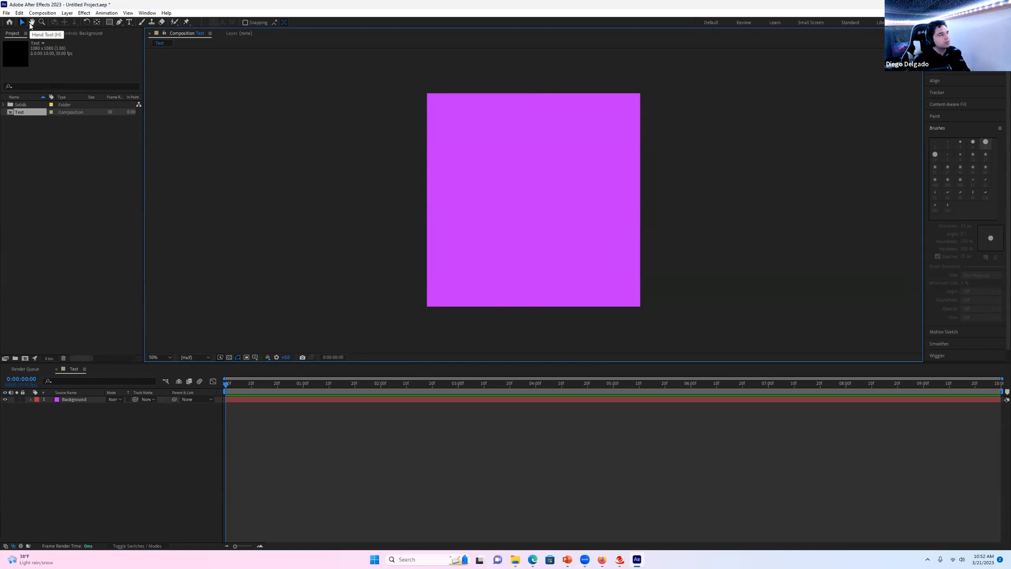
click(109, 22)
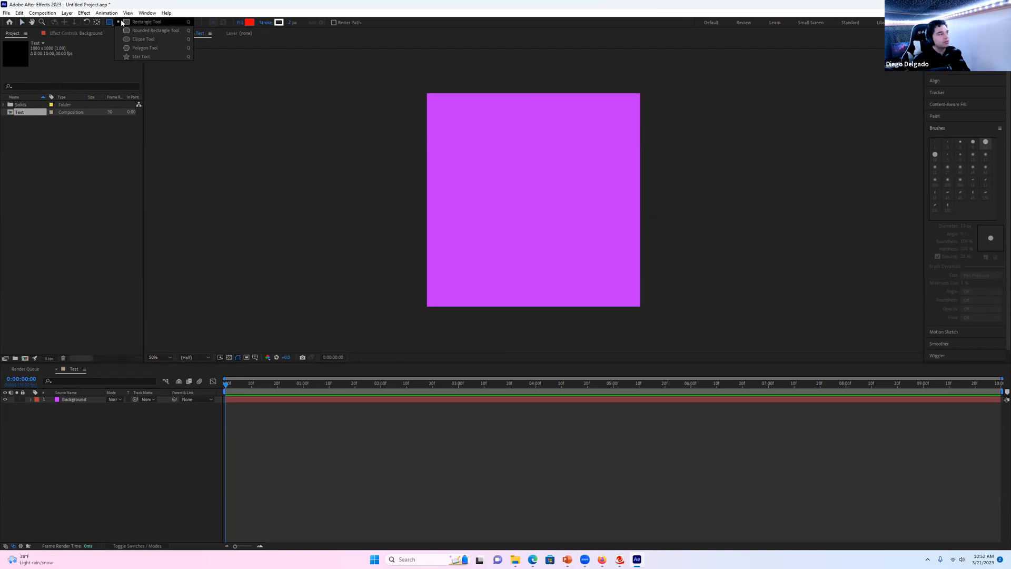
click(125, 22)
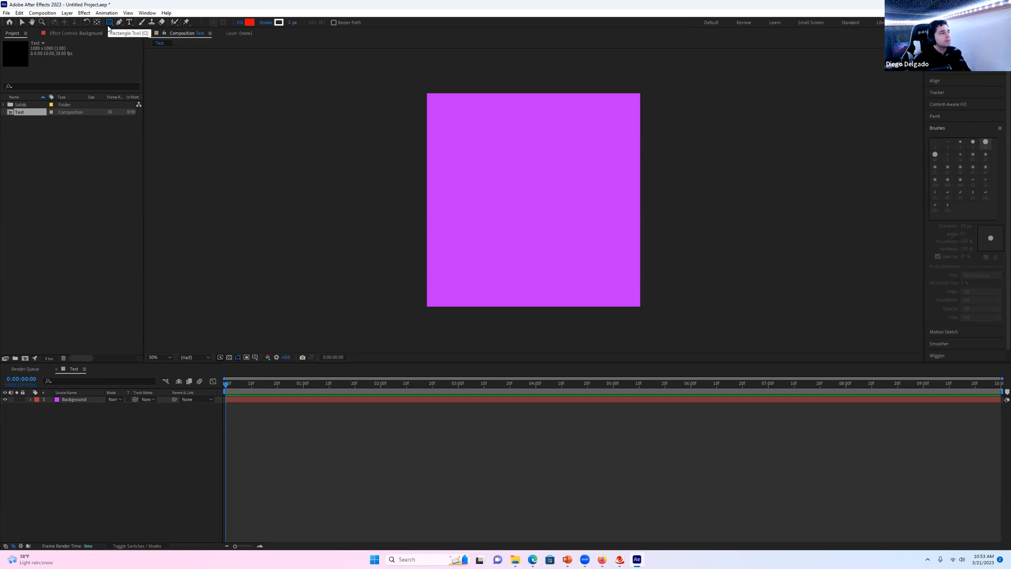
click(109, 24)
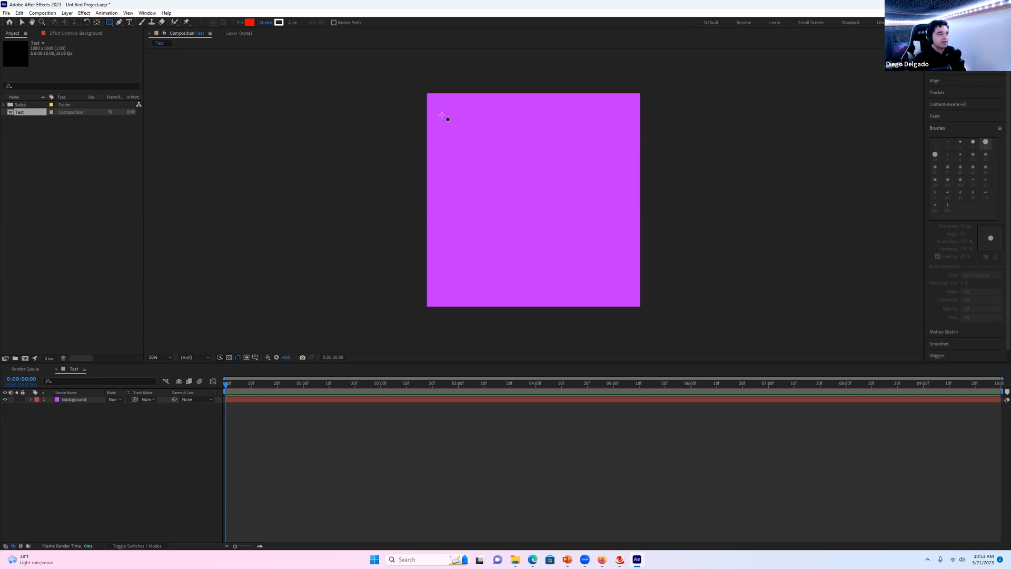
drag(442, 114, 624, 267)
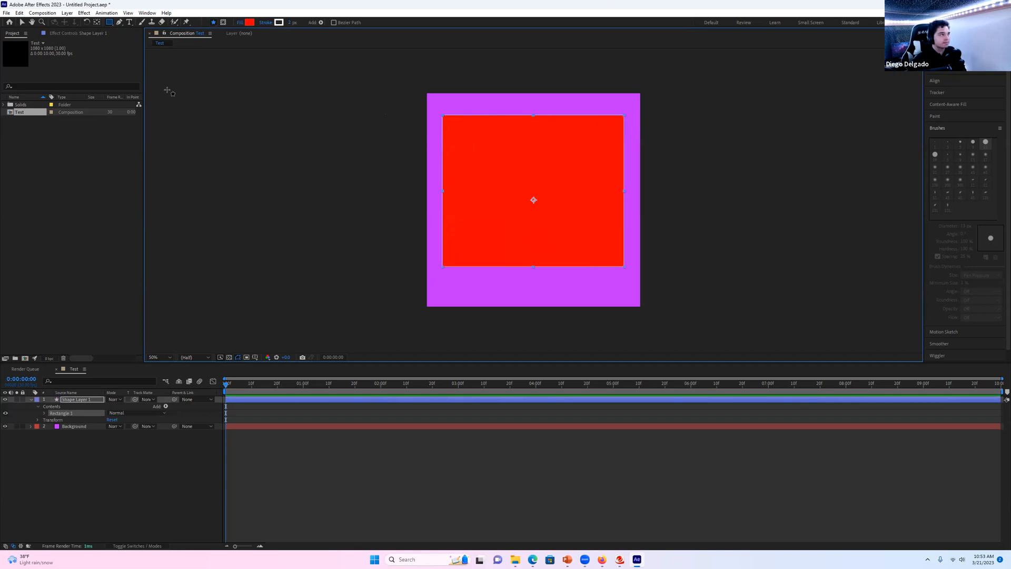
Step: Switch to the Ellipse tool and change the selected rectangle's fill color to white (FFFFFF)
click(109, 23)
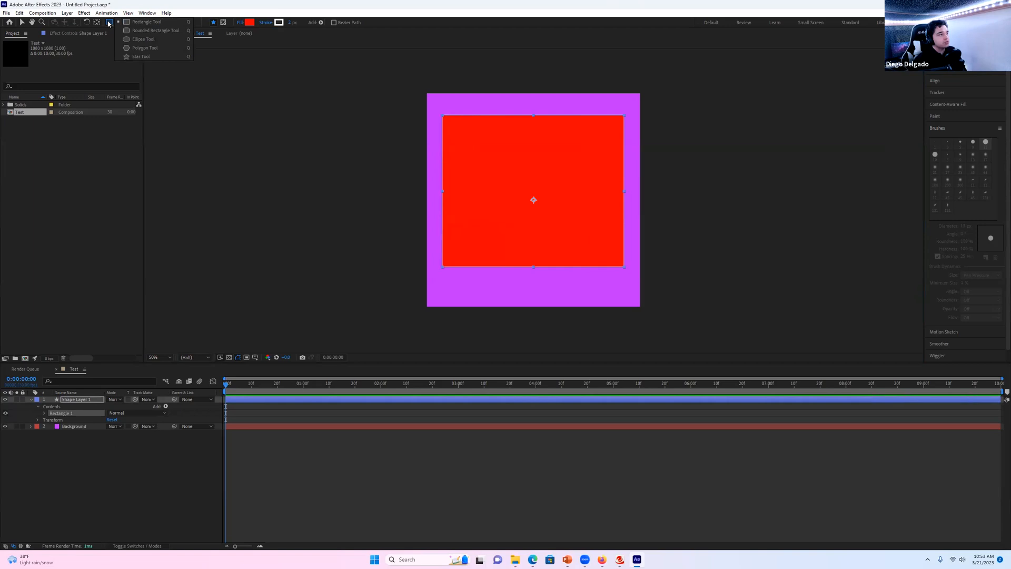
click(158, 40)
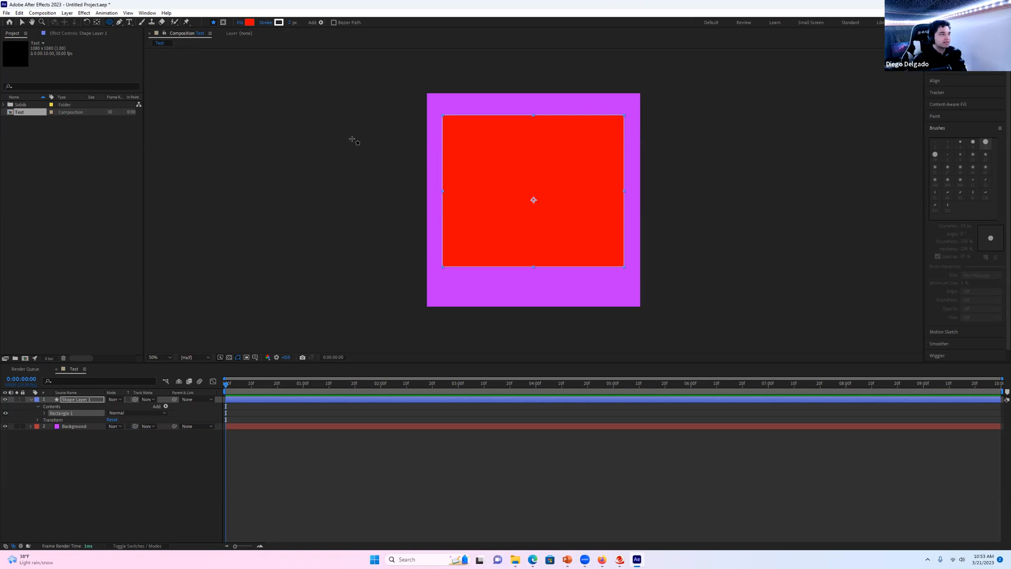
click(240, 22)
click(506, 302)
click(250, 23)
drag(436, 230, 400, 221)
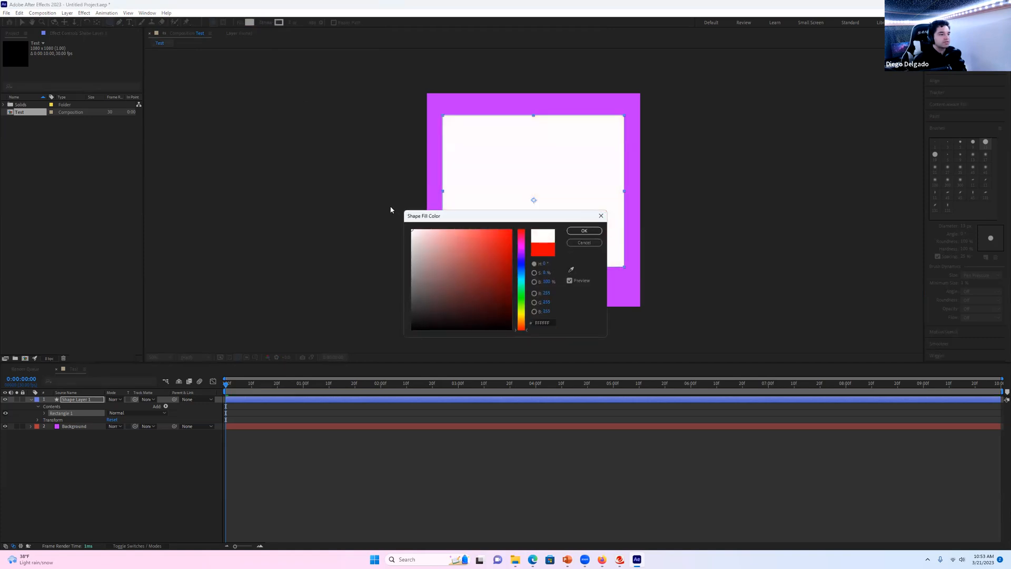
click(584, 231)
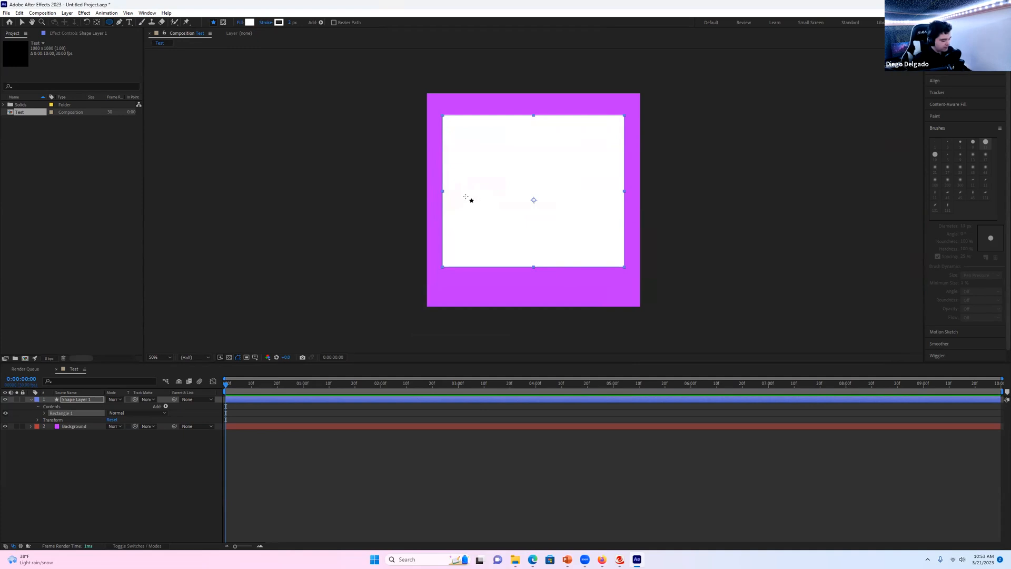
mouse_move(461, 183)
mouse_down()
mouse_move(532, 235)
mouse_move(582, 305)
mouse_move(521, 194)
mouse_move(502, 193)
mouse_move(537, 197)
mouse_move(530, 192)
mouse_move(575, 226)
mouse_move(543, 256)
mouse_move(498, 187)
mouse_move(580, 214)
mouse_move(571, 264)
mouse_move(505, 254)
mouse_move(501, 196)
mouse_move(537, 202)
mouse_move(538, 258)
mouse_move(533, 228)
mouse_move(565, 235)
mouse_move(594, 261)
mouse_move(584, 236)
mouse_move(548, 213)
mouse_move(493, 205)
mouse_up()
key(shift)
key(ctrl+z)
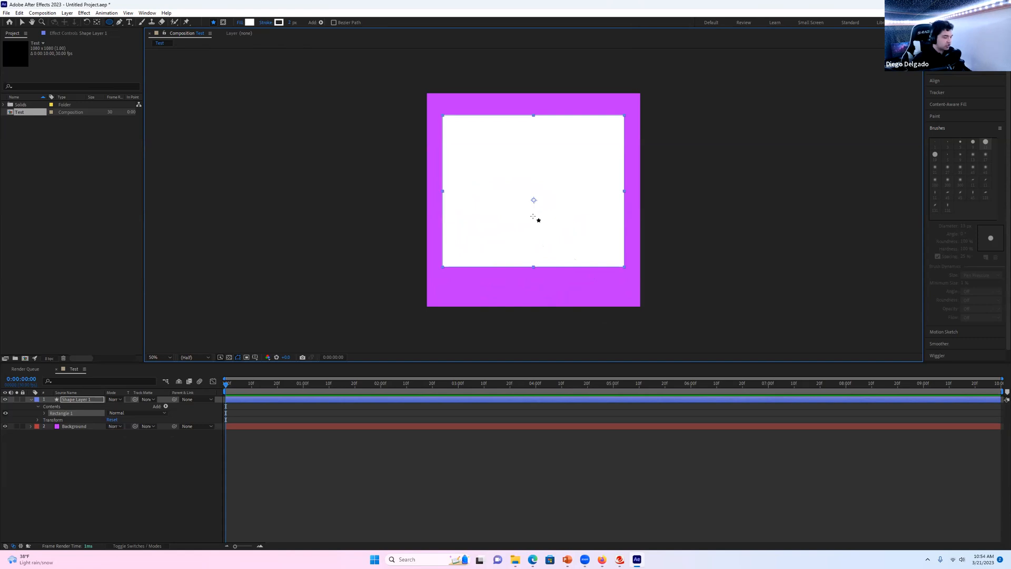
drag(483, 170, 558, 229)
key(Delete)
Step: Replace the white rectangle with a large white circle centred on the purple background
key(Delete)
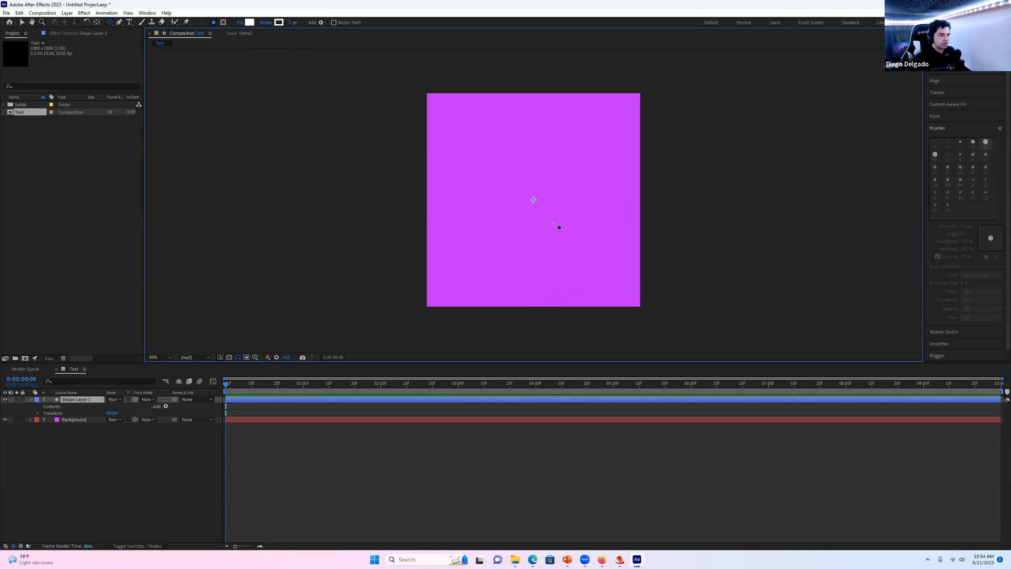
key(ctrl+z)
key(Delete)
drag(469, 149, 596, 248)
key(Delete)
key(ctrl+z)
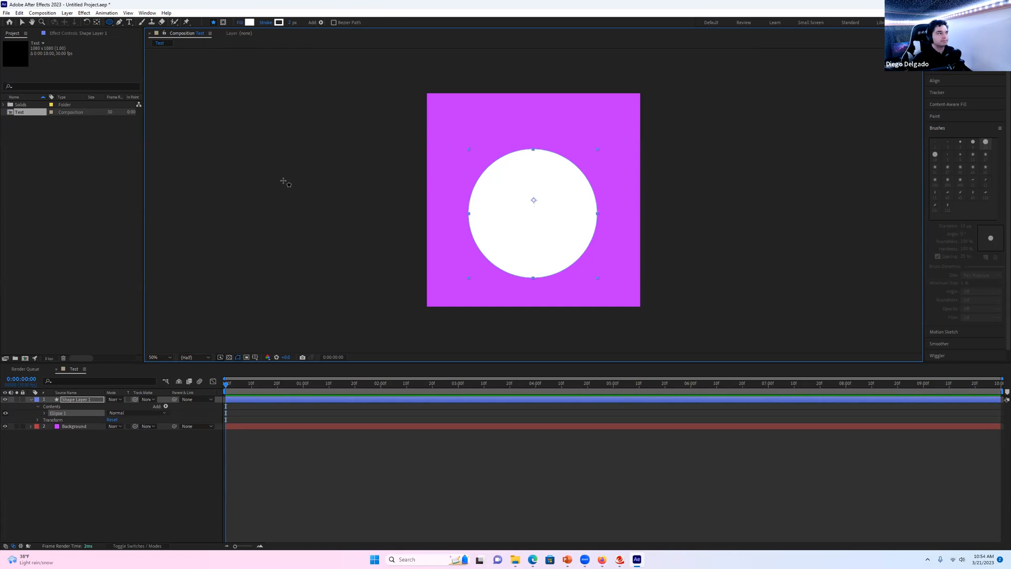
click(22, 22)
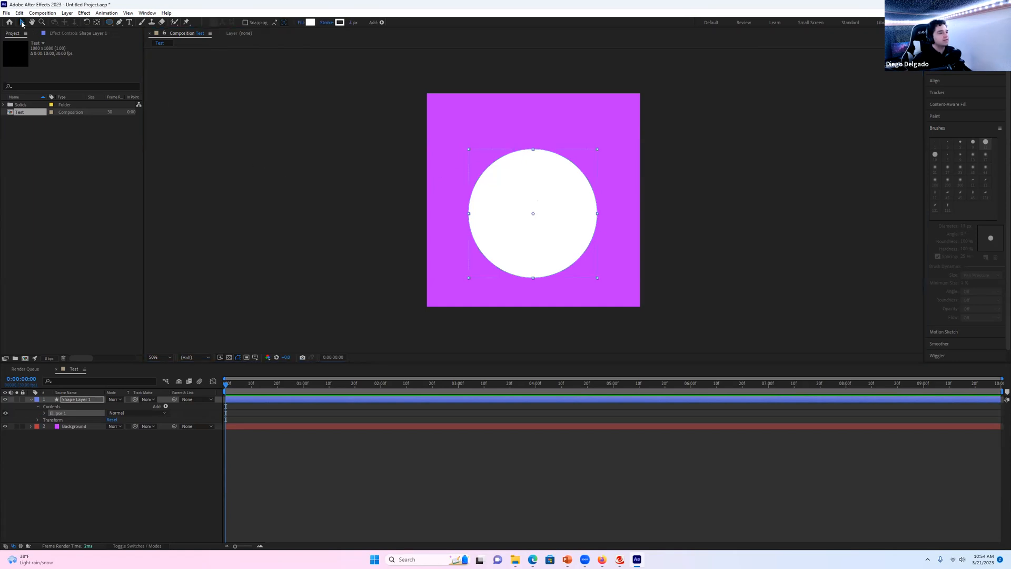
drag(530, 214, 531, 198)
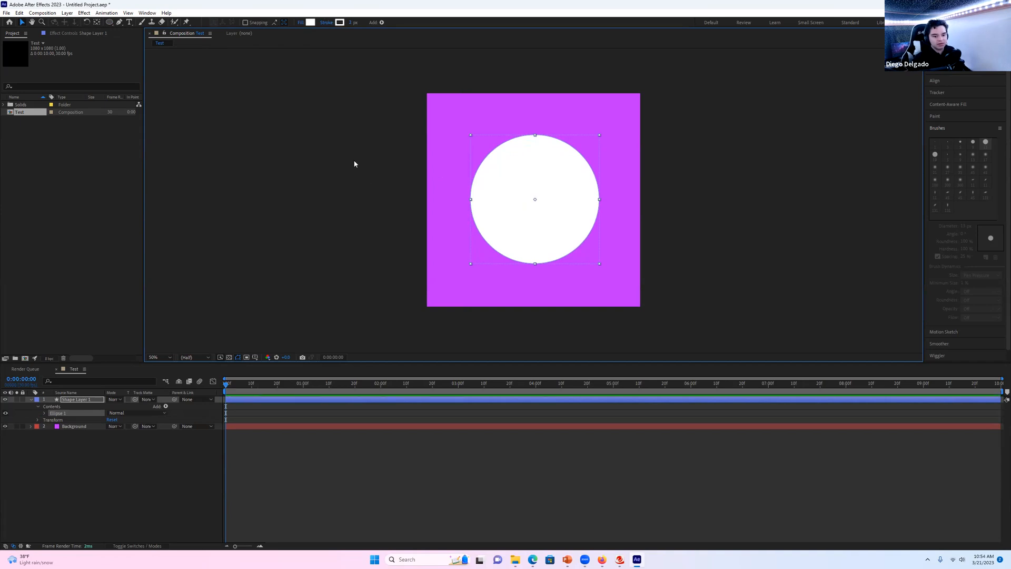
Step: Examine the pixels along the circle's right edge at high magnification with the Hand tool, and return to a view of the whole composition
click(33, 22)
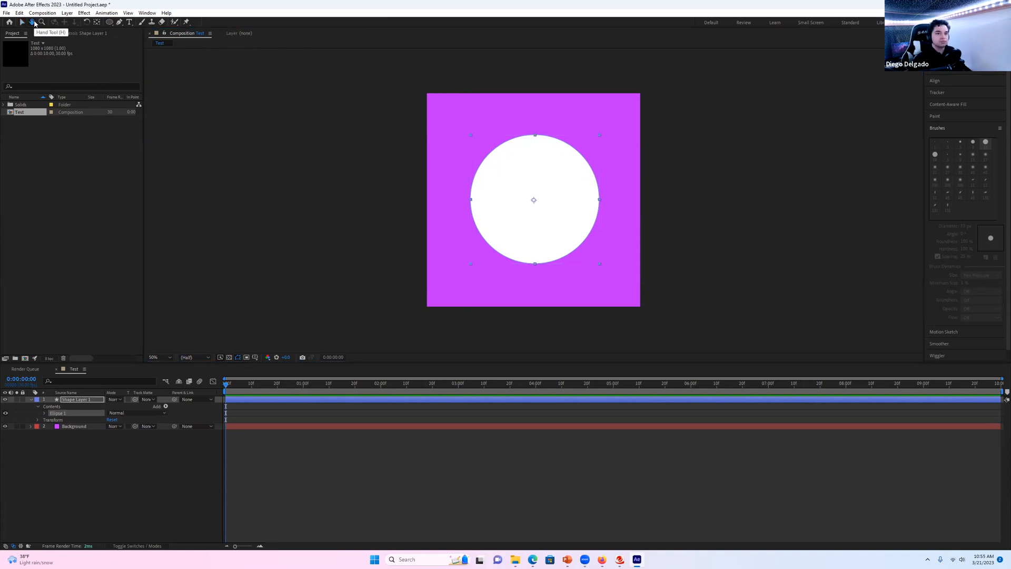
drag(541, 177, 441, 197)
scroll(469, 176, up, 1)
scroll(469, 176, down, 2)
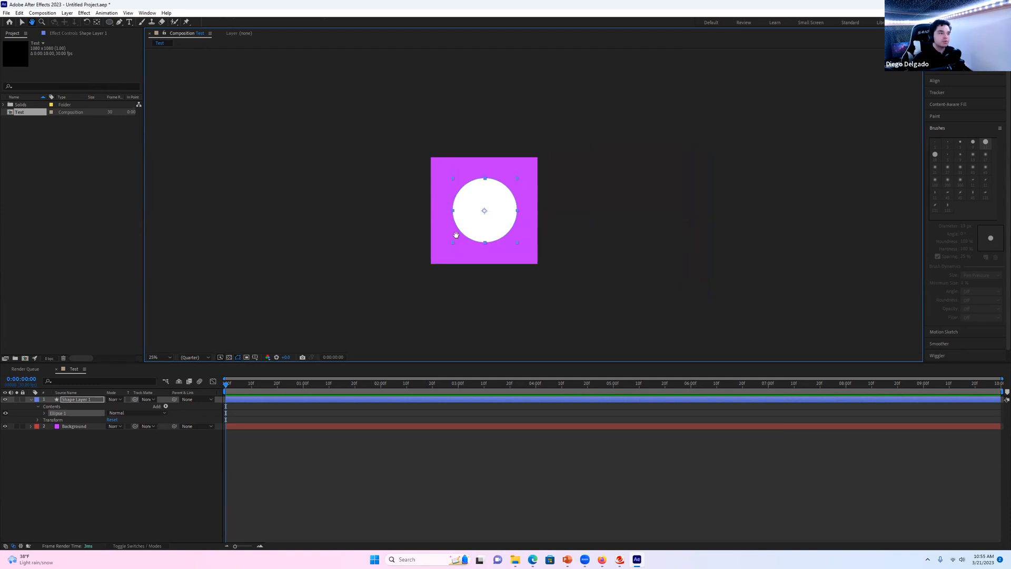
scroll(456, 235, up, 8)
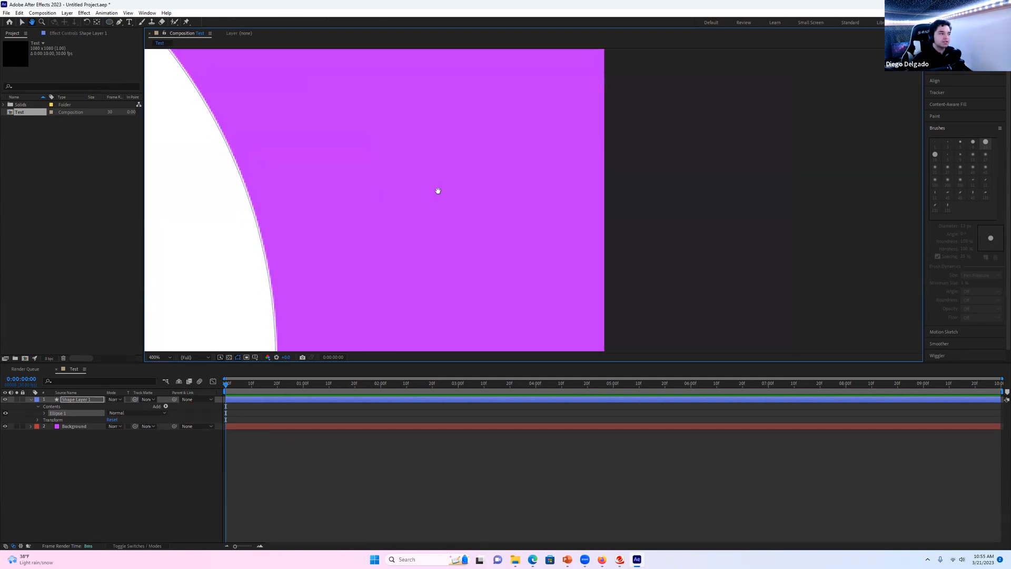
scroll(438, 191, up, 2)
scroll(413, 198, up, 2)
drag(413, 199, 614, 169)
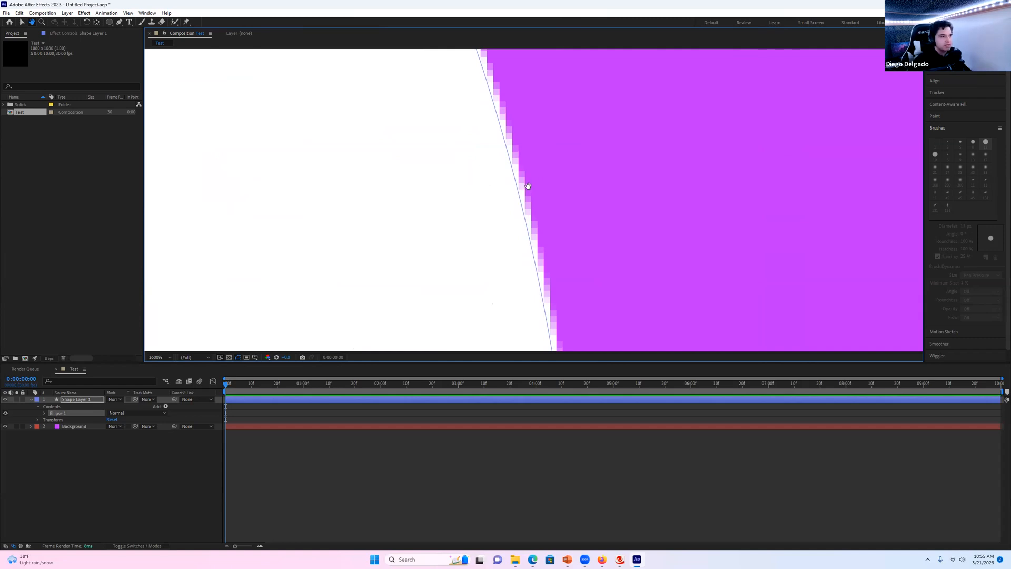
drag(505, 188, 526, 240)
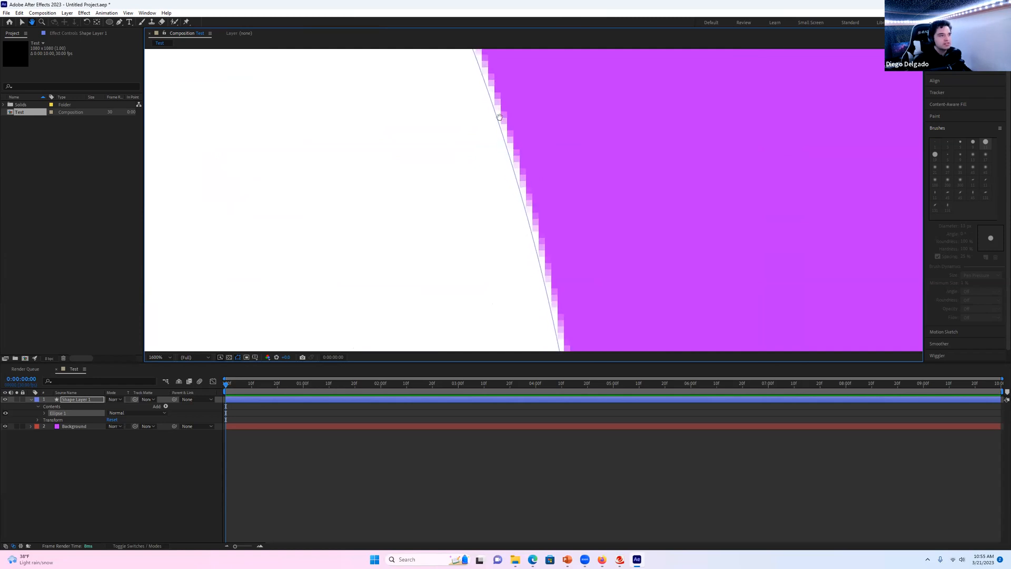
drag(507, 157, 518, 223)
drag(491, 158, 540, 183)
scroll(515, 208, down, 6)
scroll(516, 172, up, 1)
scroll(538, 181, down, 1)
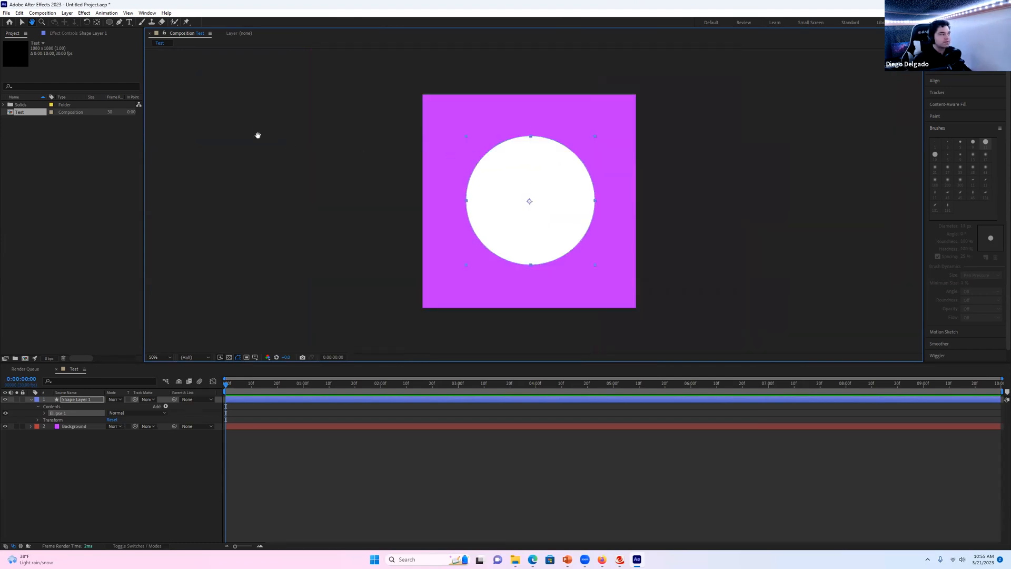
Step: Magnify the circle to 400% with the Zoom tool, return to 50%, and recentre the composition in the viewer
click(42, 22)
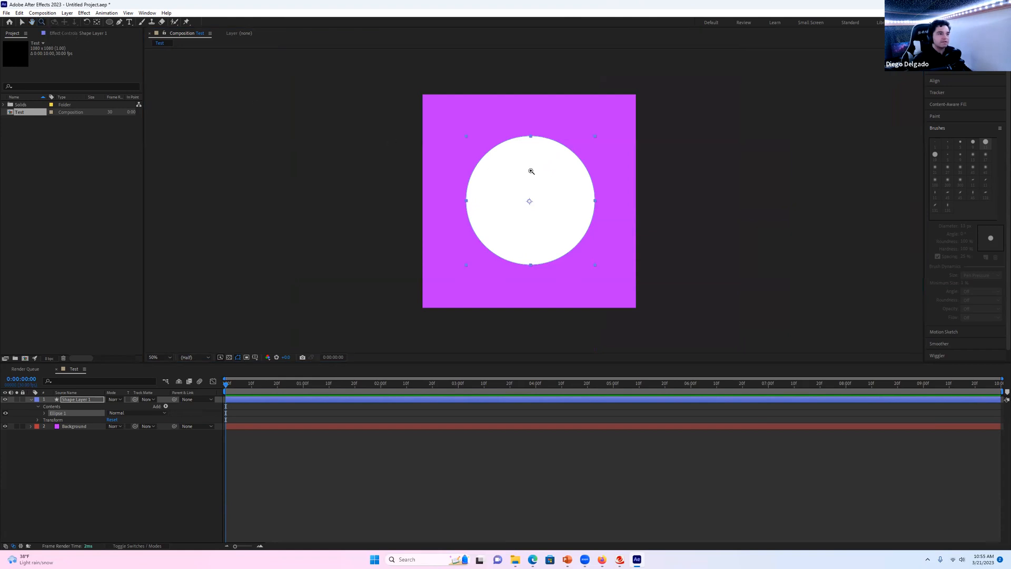
click(43, 23)
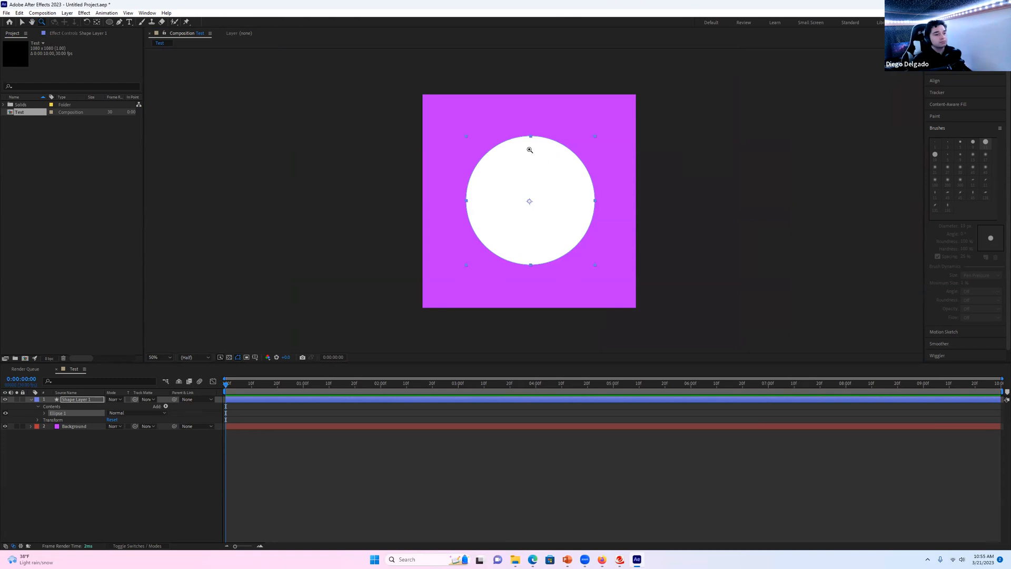
click(530, 180)
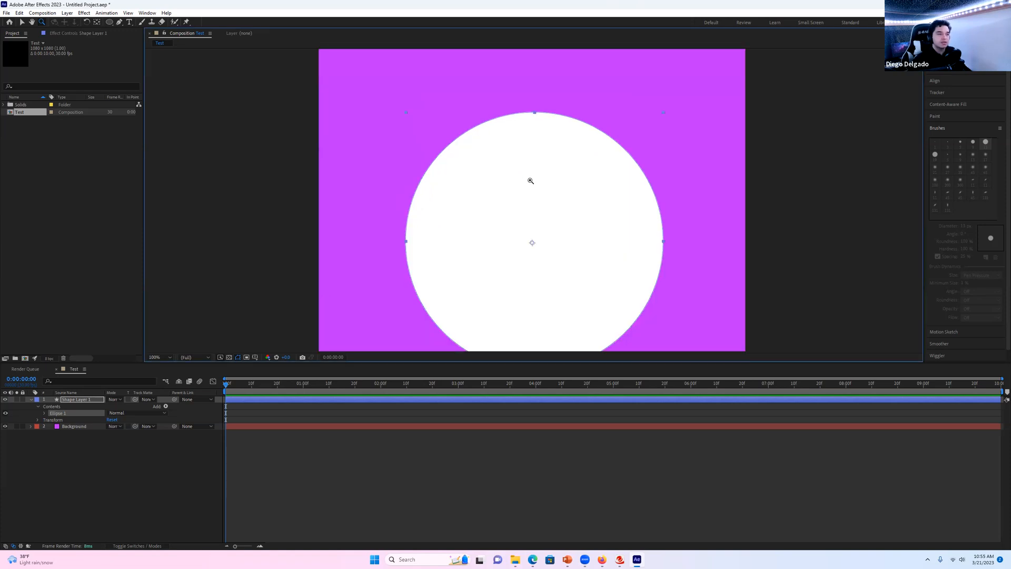
click(530, 180)
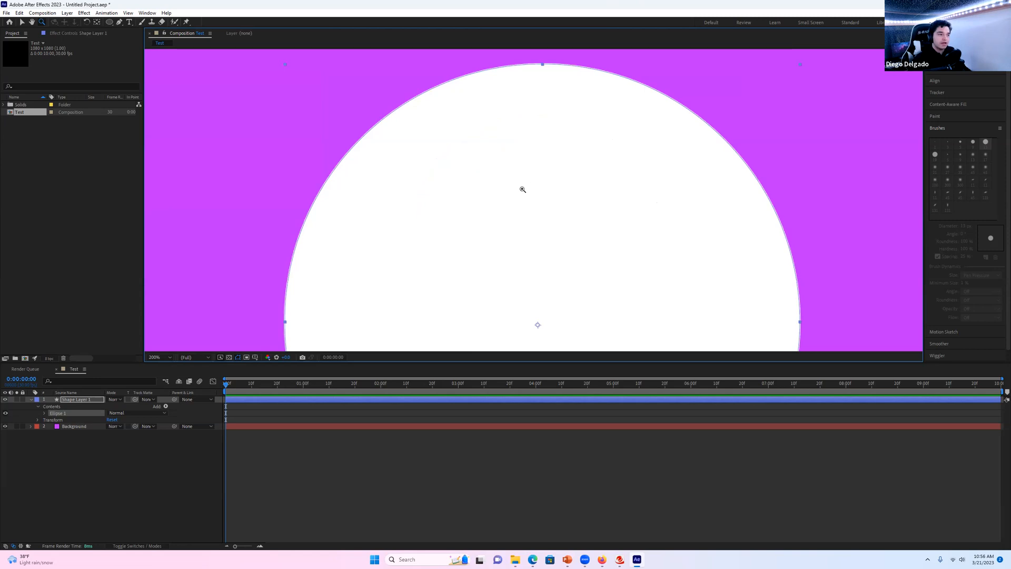
click(525, 188)
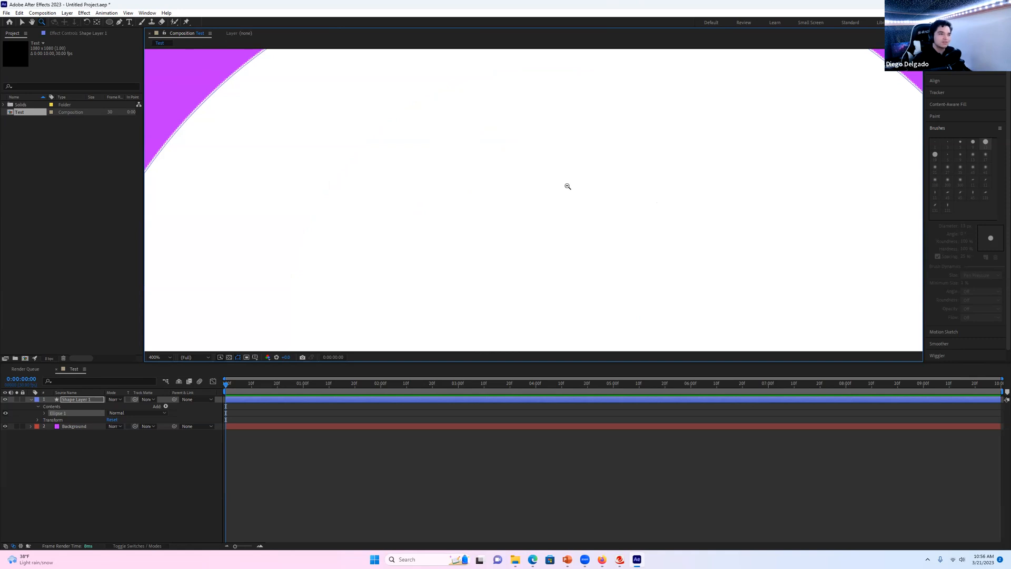
alt+click(566, 186)
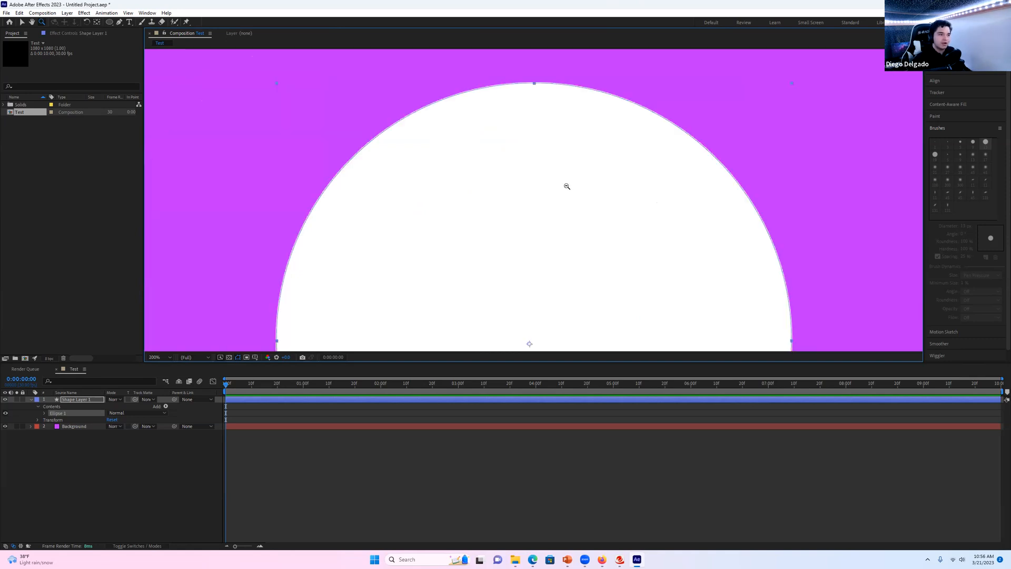
alt+click(566, 186)
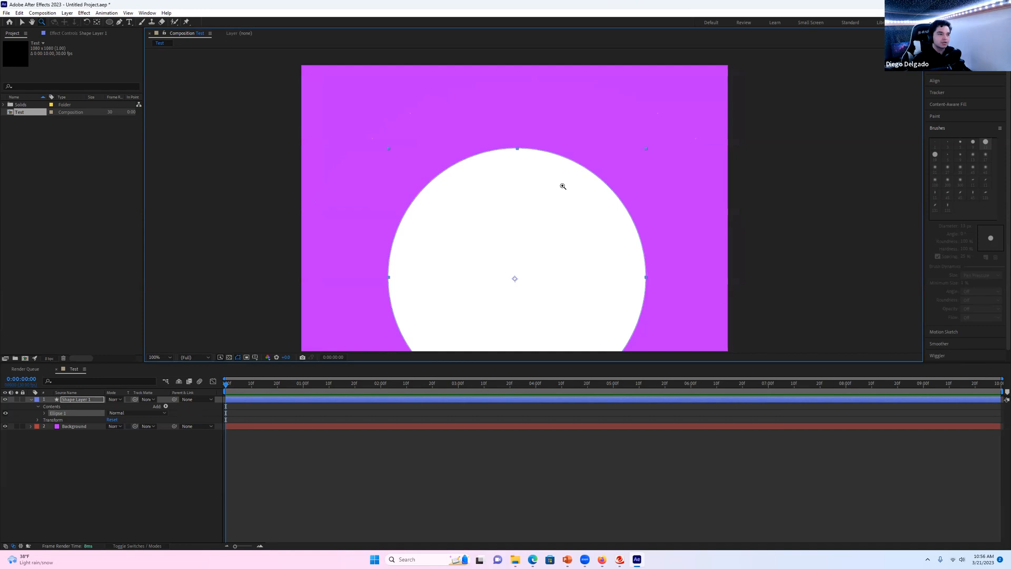
alt+click(522, 184)
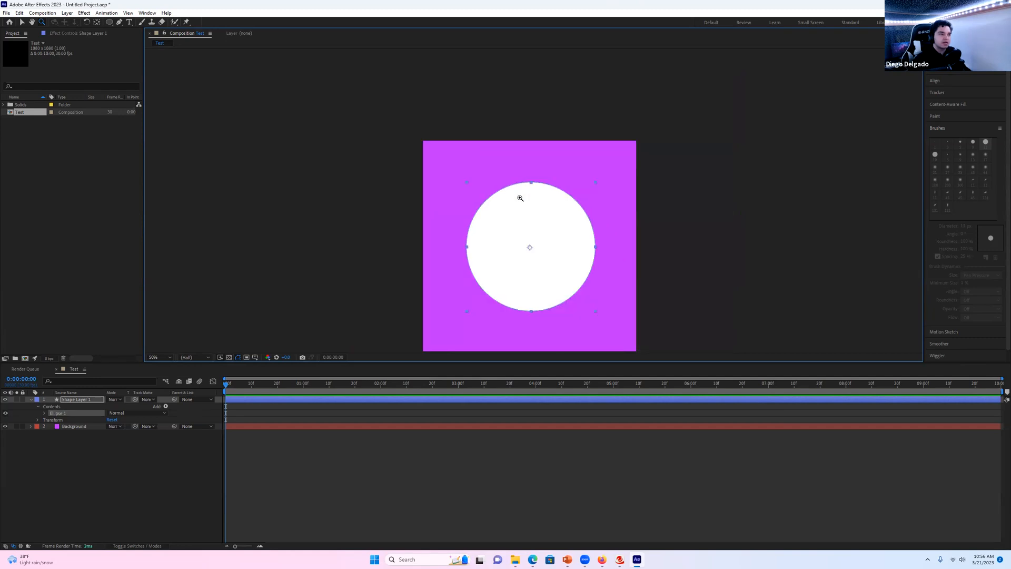
click(32, 22)
drag(532, 236, 529, 183)
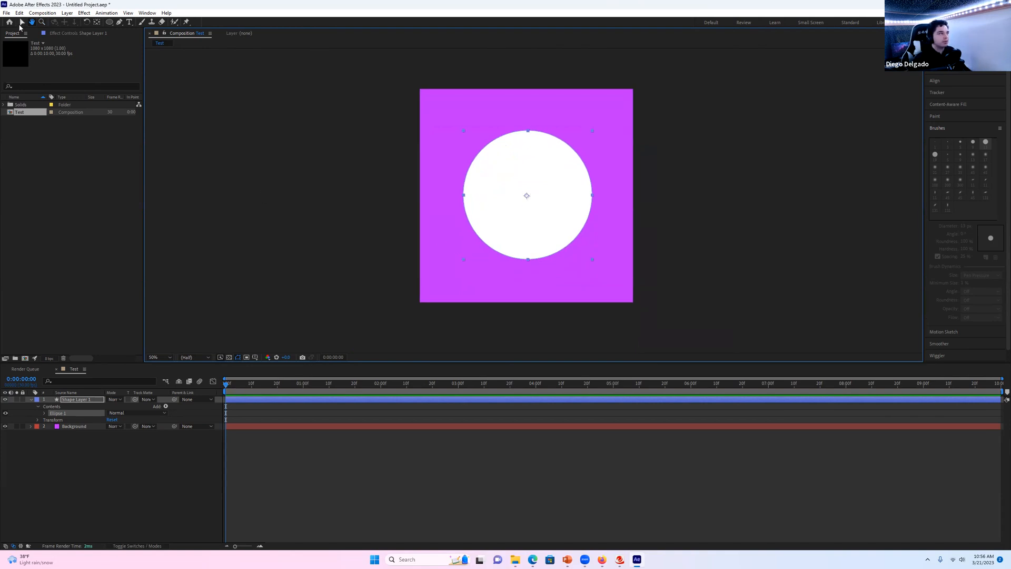
Step: Try rotating the circle's shape layer around its central anchor point with the Rotation tool, and undo the rotations
click(87, 23)
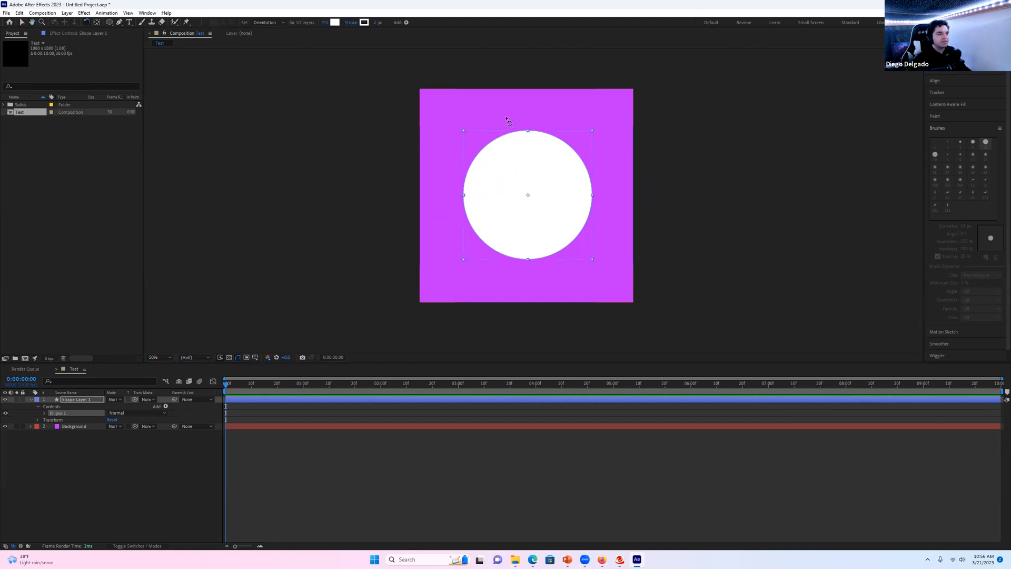
click(467, 136)
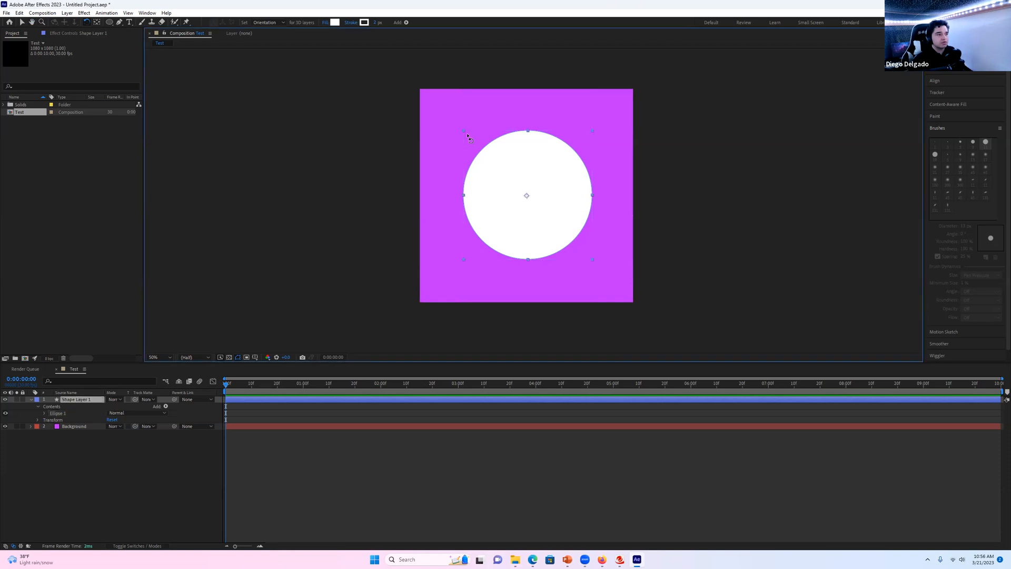
drag(468, 136, 611, 207)
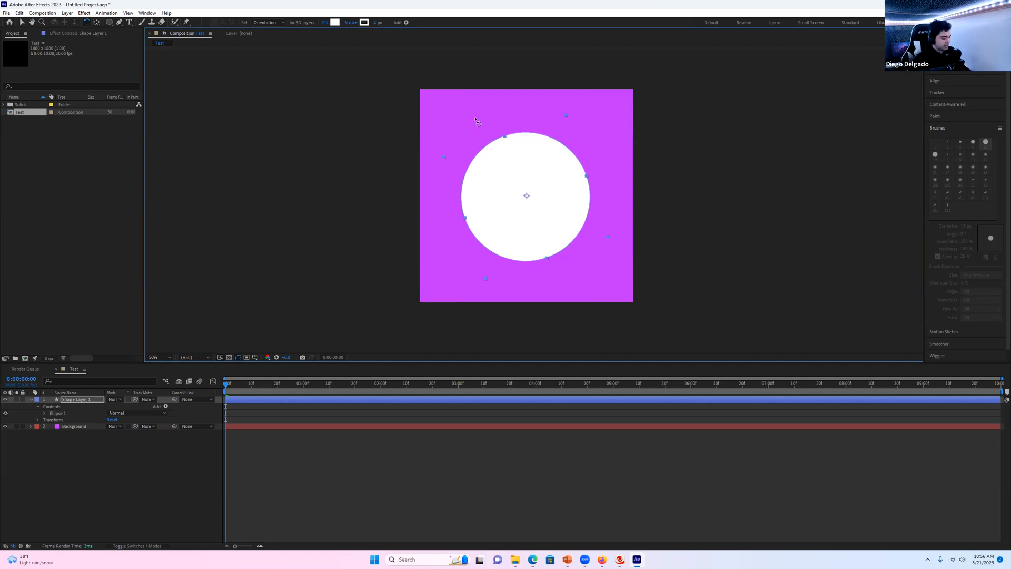
drag(464, 128, 574, 167)
key(ctrl+z)
key(ctrl+z)
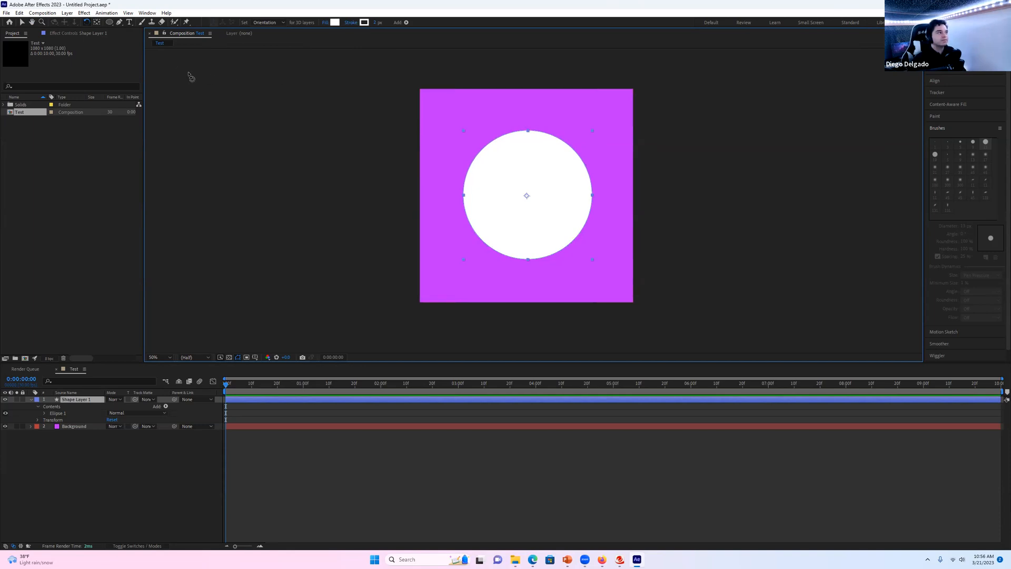
Step: Move the shape layer's anchor point from the circle's centre toward its lower-right edge with the Pan Behind (Anchor Point) tool
click(96, 24)
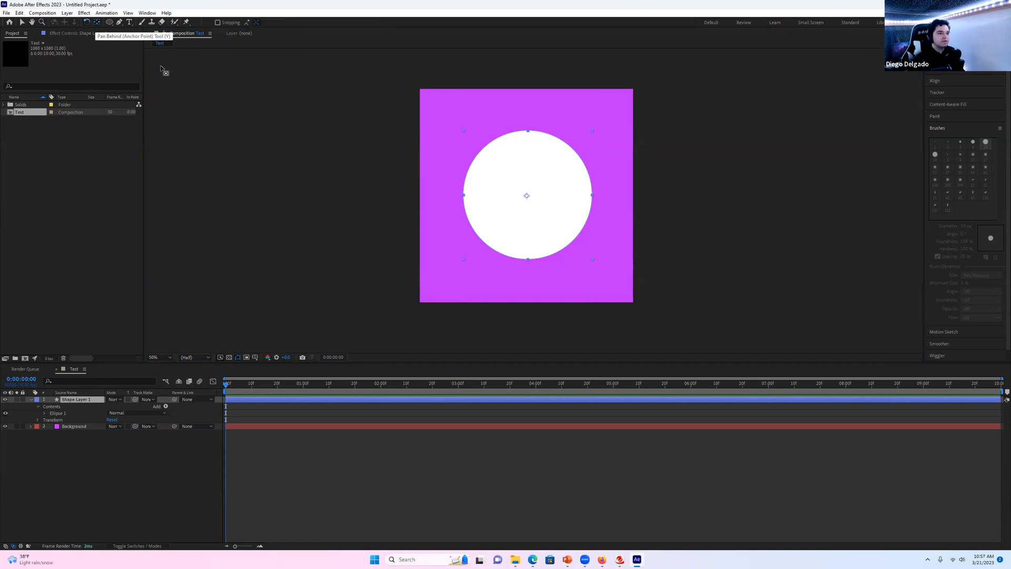
scroll(537, 175, up, 4)
scroll(509, 180, down, 2)
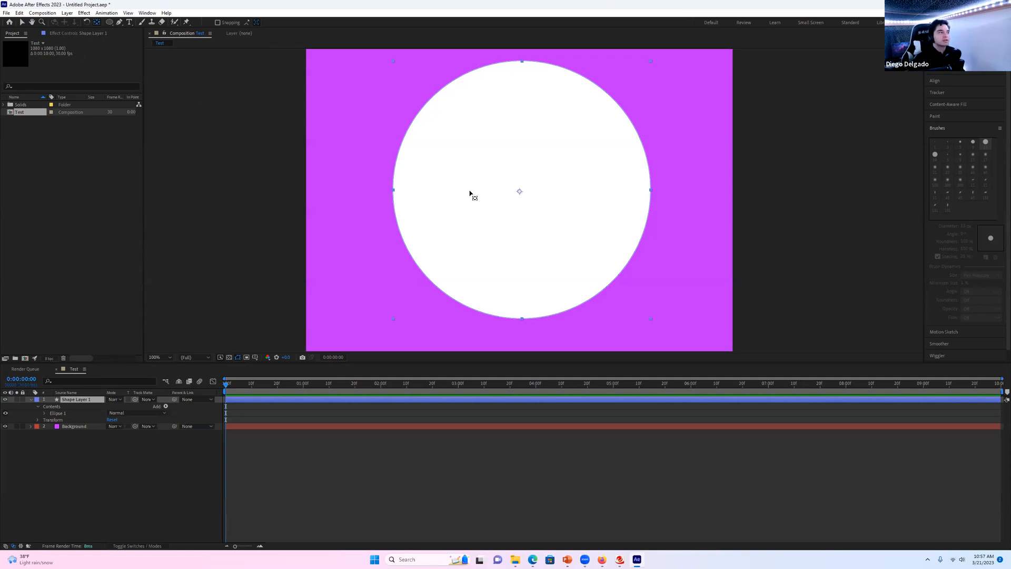
key(comma)
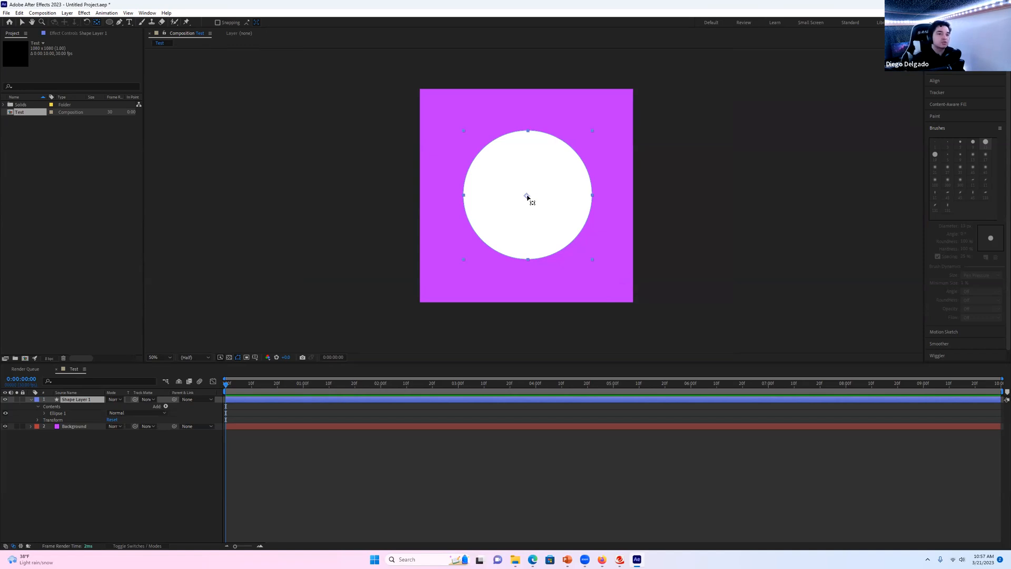
drag(527, 196, 562, 232)
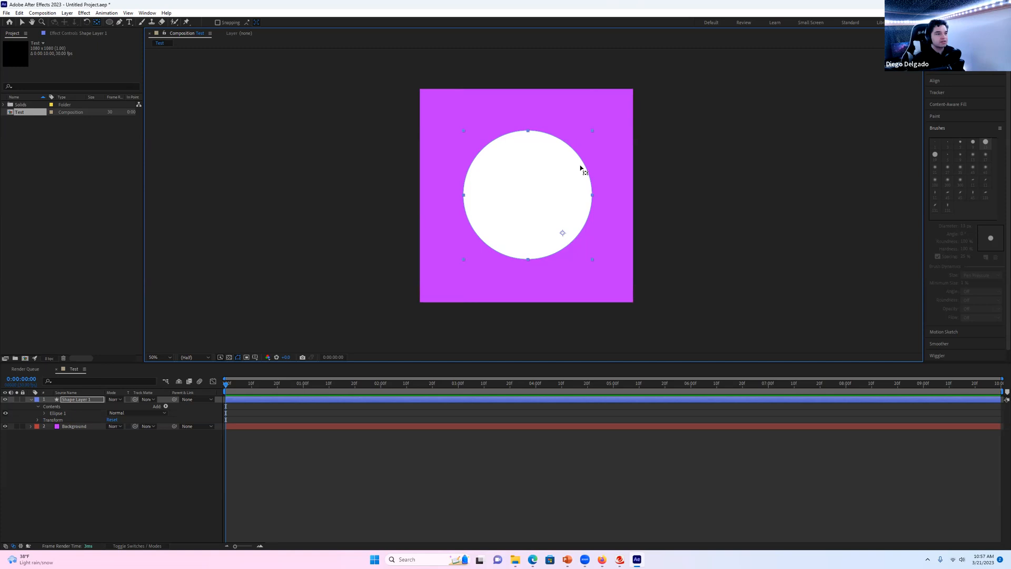
Step: Try rotating the circle around its off-centre anchor point, and undo both the rotation and the anchor point move
click(88, 23)
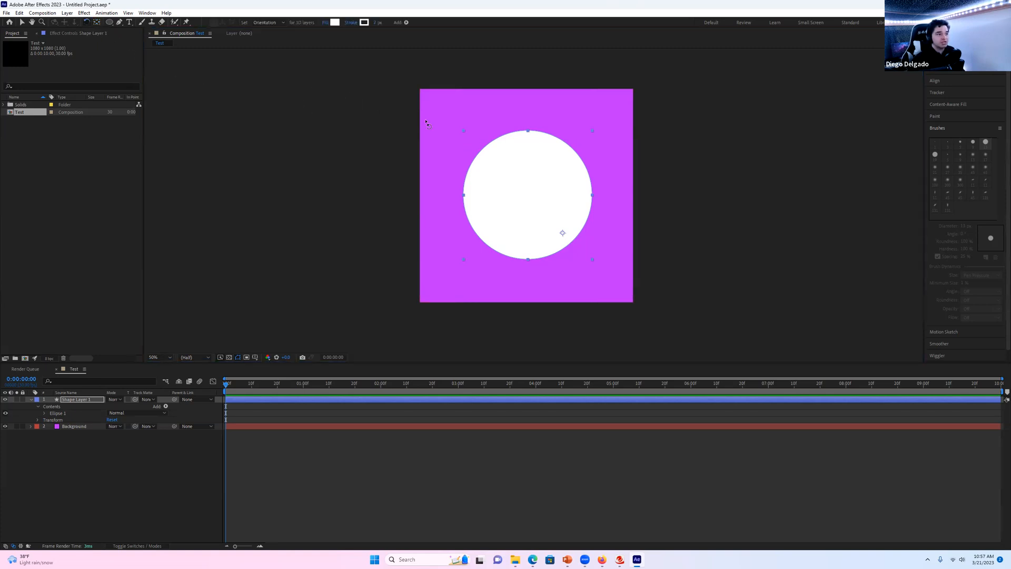
drag(469, 138, 619, 197)
drag(605, 163, 510, 189)
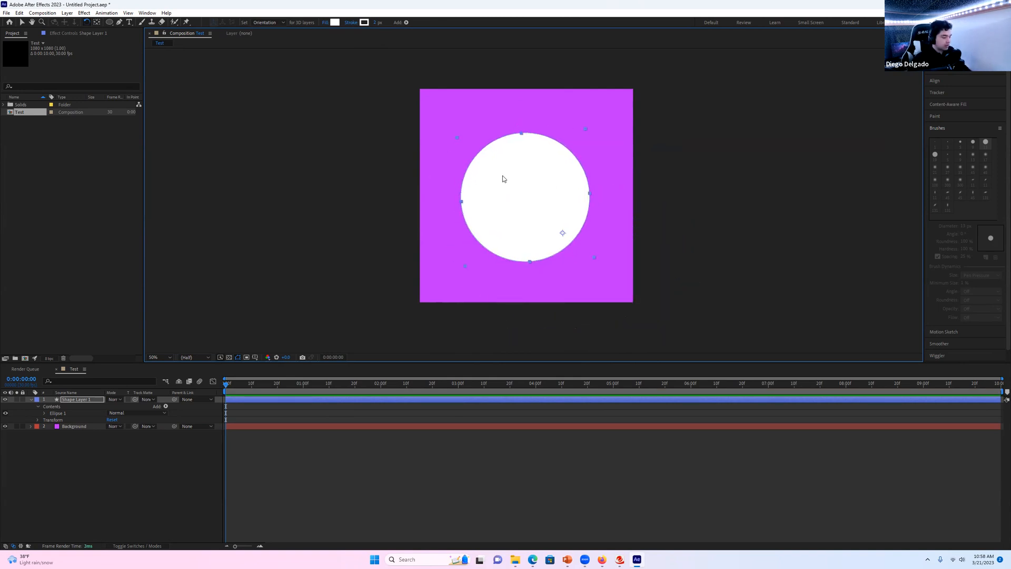
key(ctrl+z)
key(ctrl+z)
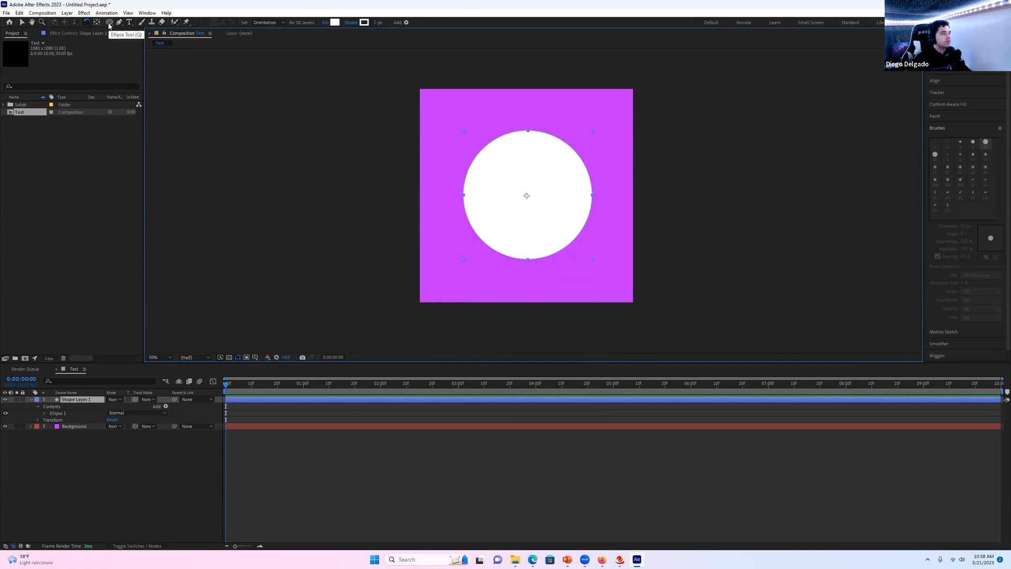
Step: Draw a large irregular seven-point white shape over the circle with the Pen tool, in the same shape layer
click(118, 23)
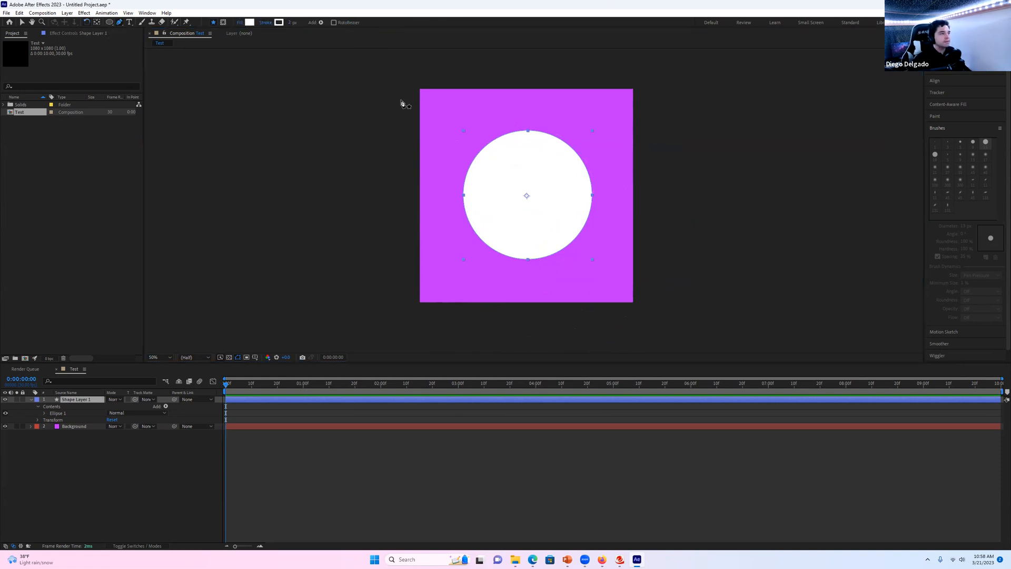
click(445, 107)
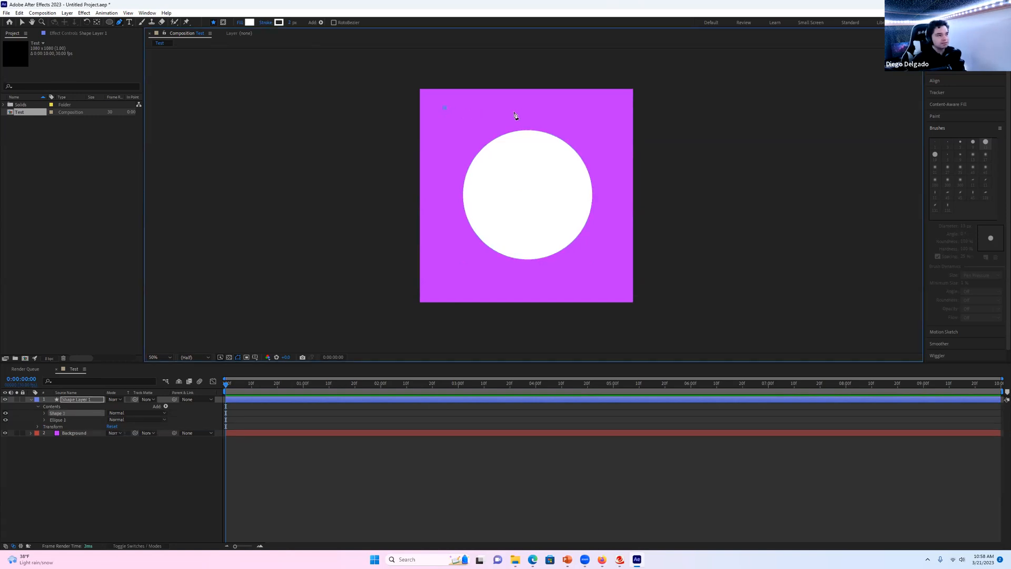
click(530, 113)
click(608, 166)
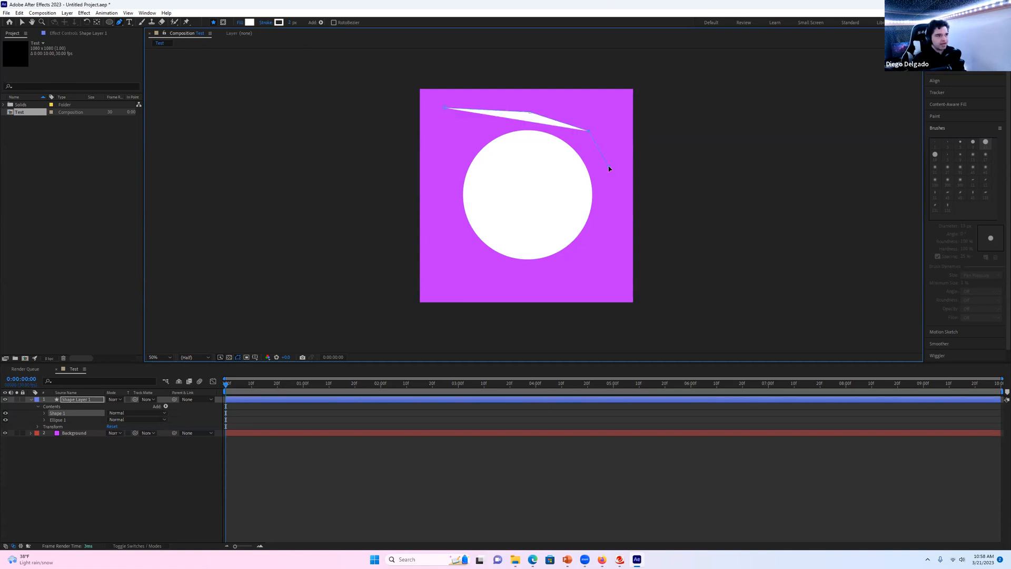
click(591, 223)
click(466, 247)
click(438, 179)
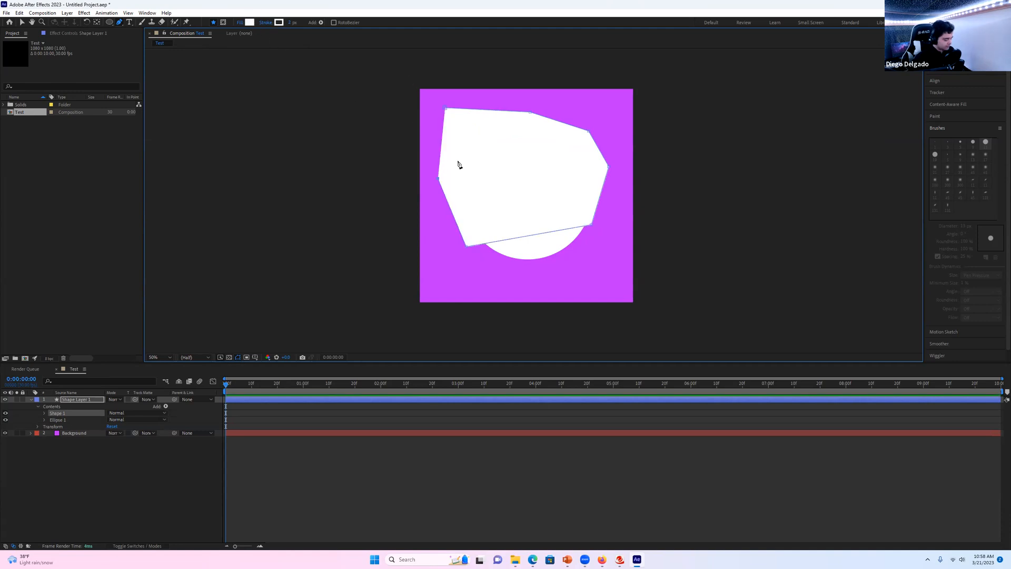
Step: Undo the points of the irregular pen shape over the circle until only its first point remains
key(ctrl+z)
key(ctrl+z)
key(ctrl+z)
key(ctrl+z)
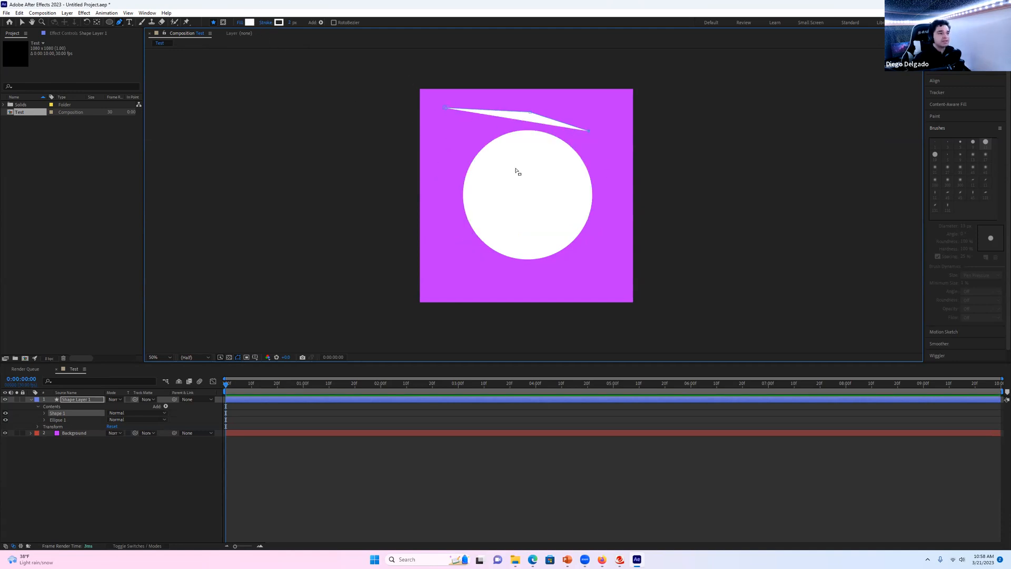
key(ctrl+z)
key(ctrl+z)
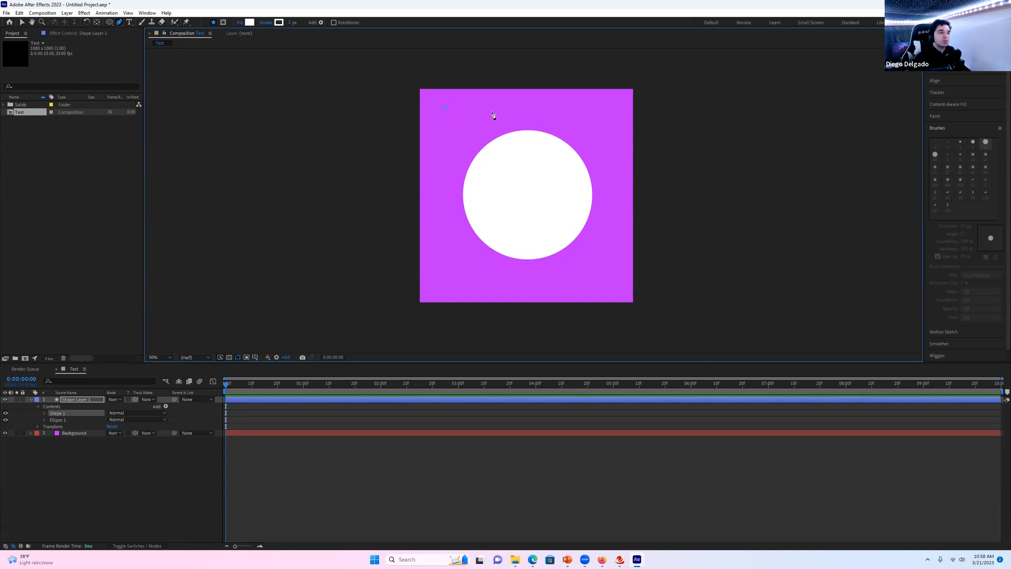
Step: Try a curved Pen segment across the area above the circle, and undo it together with the remaining pen shape
click(596, 112)
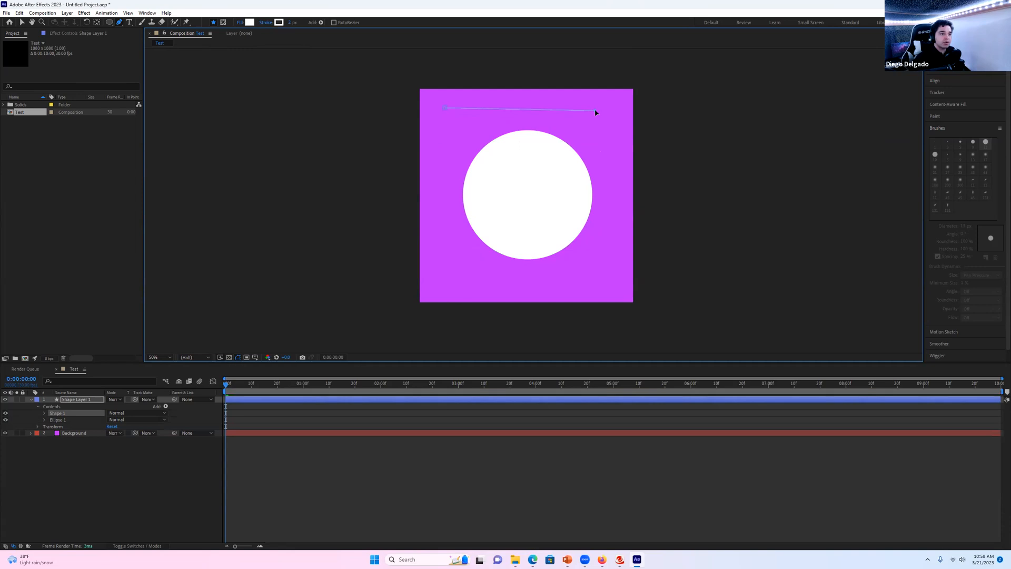
drag(595, 112, 613, 169)
mouse_move(578, 55)
mouse_down()
mouse_move(559, 67)
mouse_move(532, 50)
mouse_move(487, 68)
mouse_move(564, 74)
mouse_move(565, 56)
mouse_up()
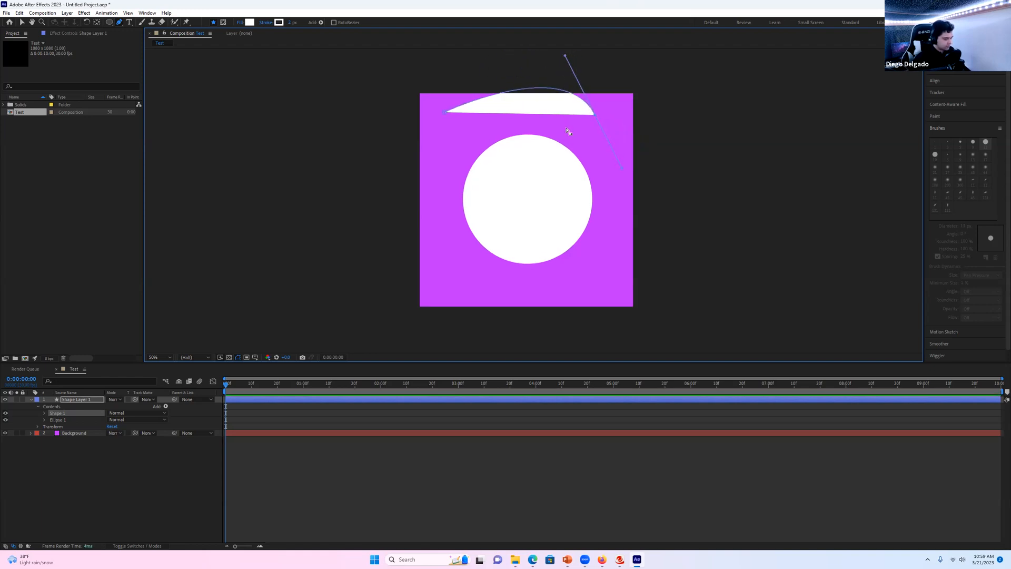
key(ctrl+z)
key(ctrl+z)
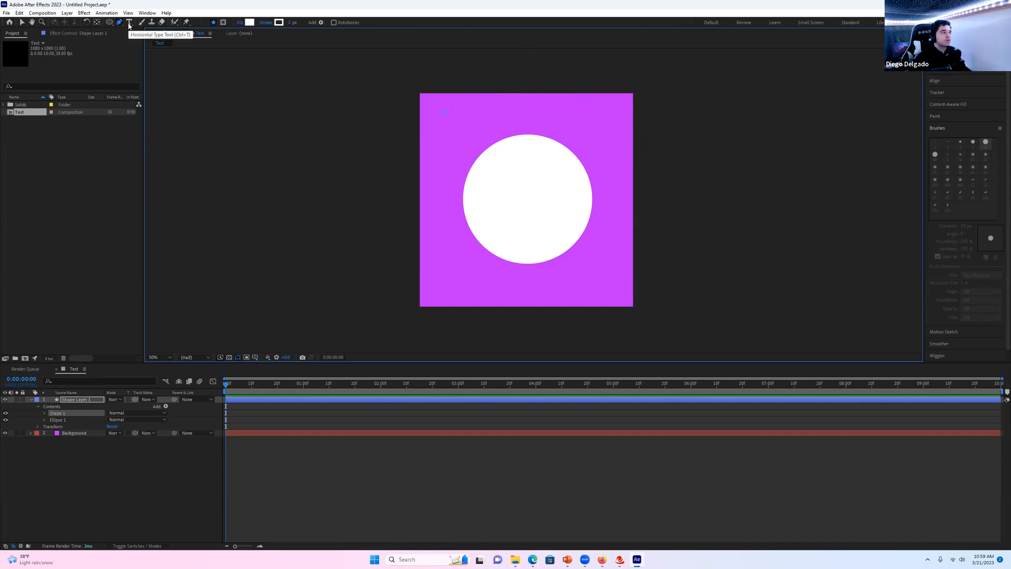
click(129, 23)
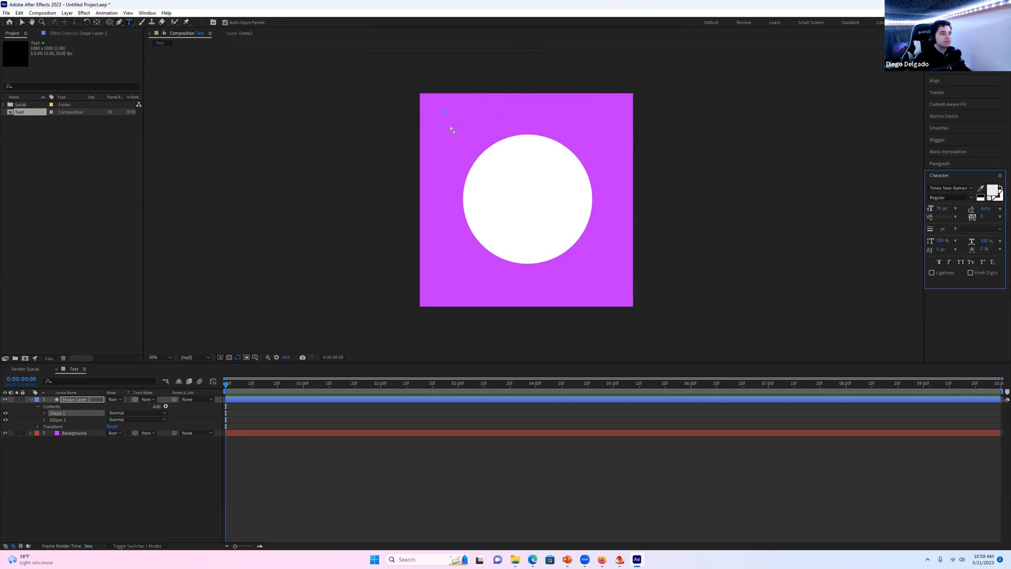
key(ctrl+z)
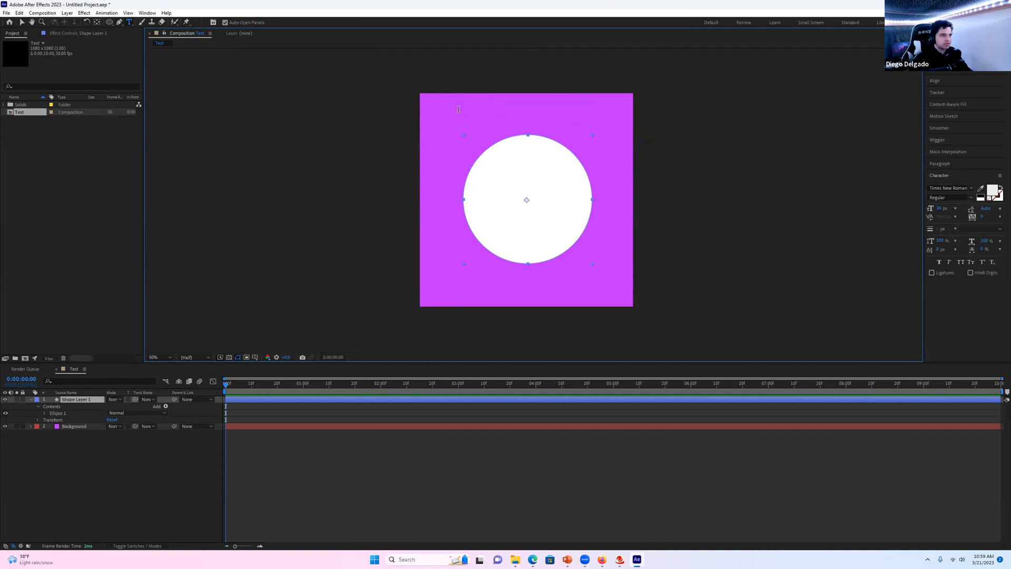
Step: Try adding the horizontal text "hsdfgdfagdfagdfg" above the circle, and delete all of its characters
click(458, 109)
text(hsdfgdfagdfagdfg)
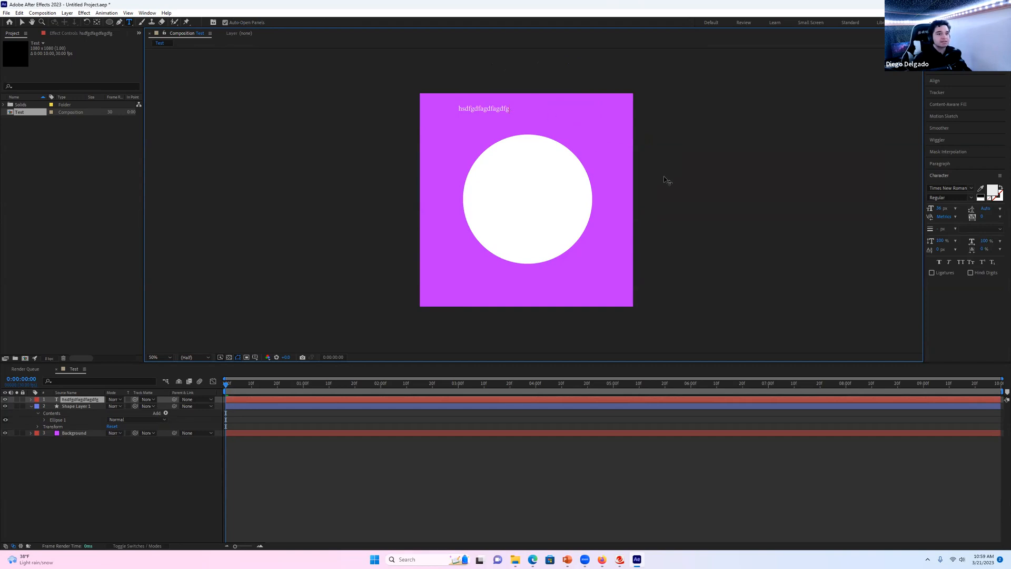
key(BackSpace)
key(BackSpace)
key(BackSpace)
key(BackSpace)
key(BackSpace)
key(BackSpace)
key(BackSpace)
key(BackSpace)
key(BackSpace)
key(BackSpace)
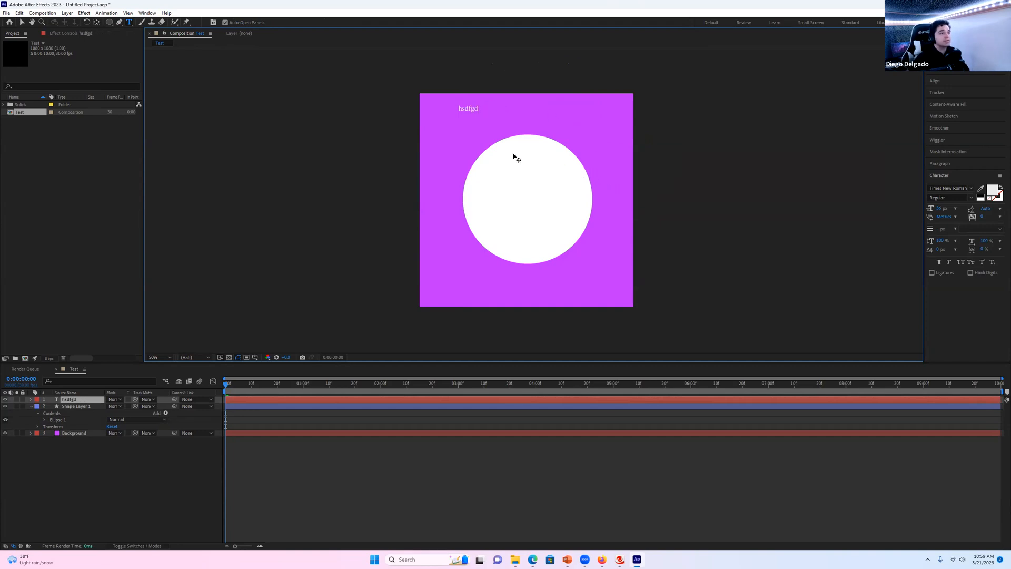
key(BackSpace)
key(BackSpace)
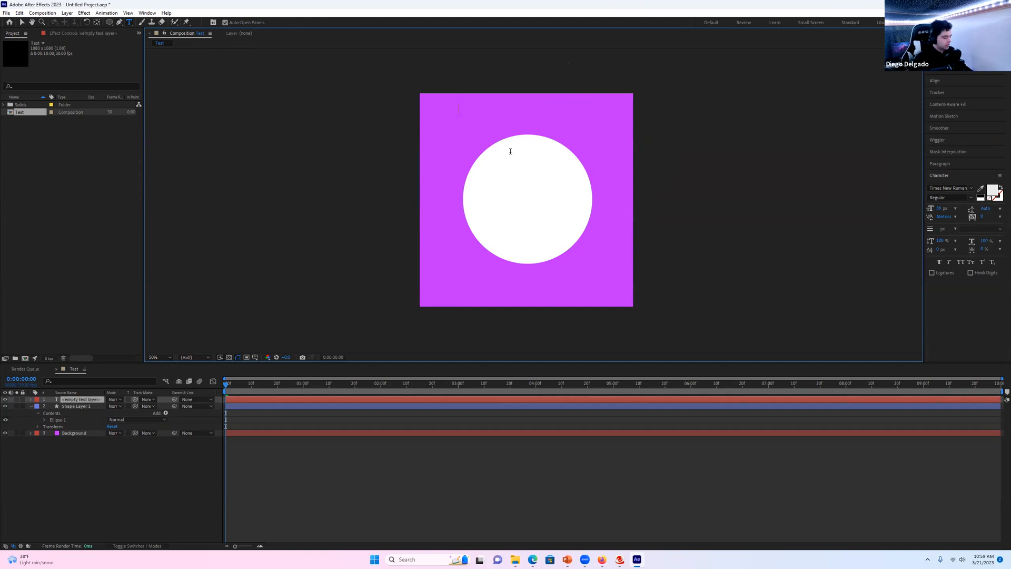
key(ctrl+z)
key(ctrl+z)
Step: Try adding sample text near the background's upper-left corner with the Vertical Type tool, and undo it
click(127, 23)
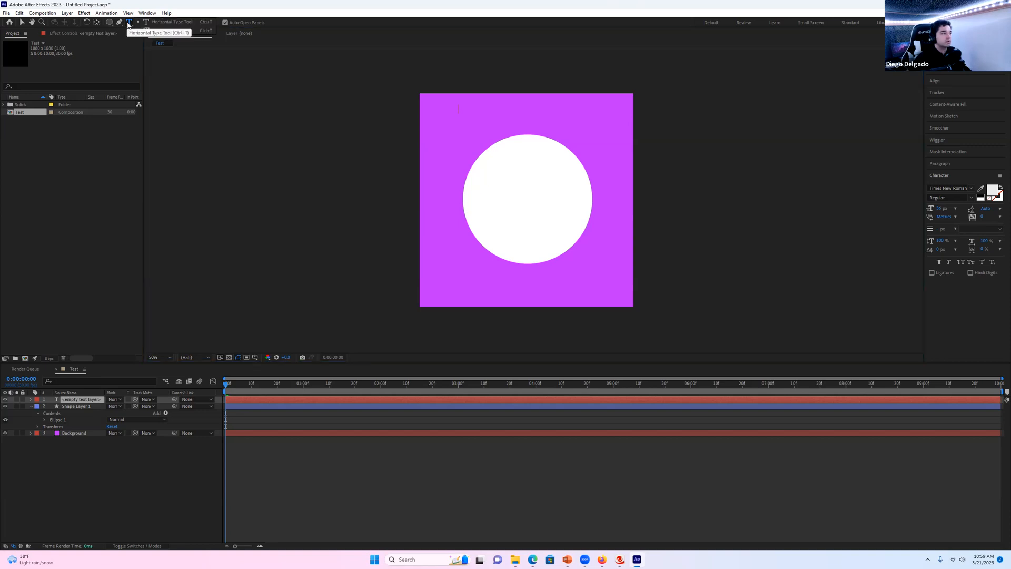
click(144, 32)
click(452, 123)
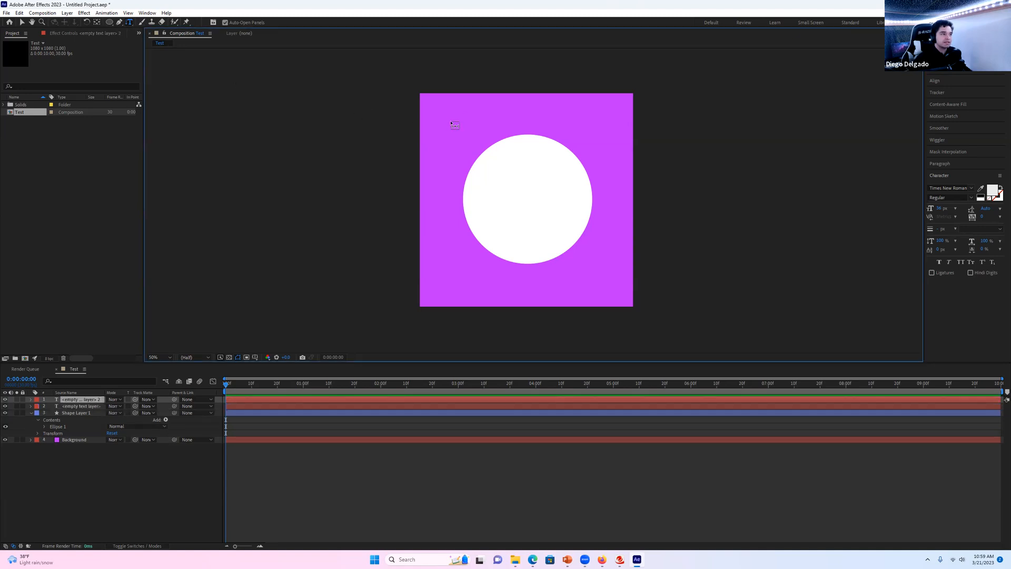
text(Isaffdgsdfggfdgsdfgsdfg)
key(ctrl+z)
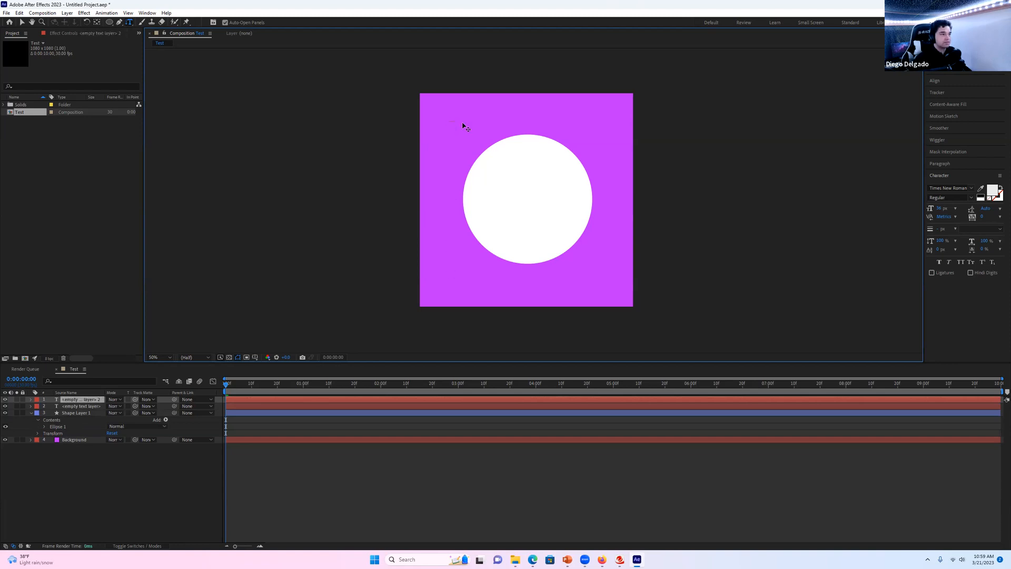
key(ctrl+z)
Step: Move the white circle straight up to near the upper edge of the purple background with the Selection tool
click(141, 22)
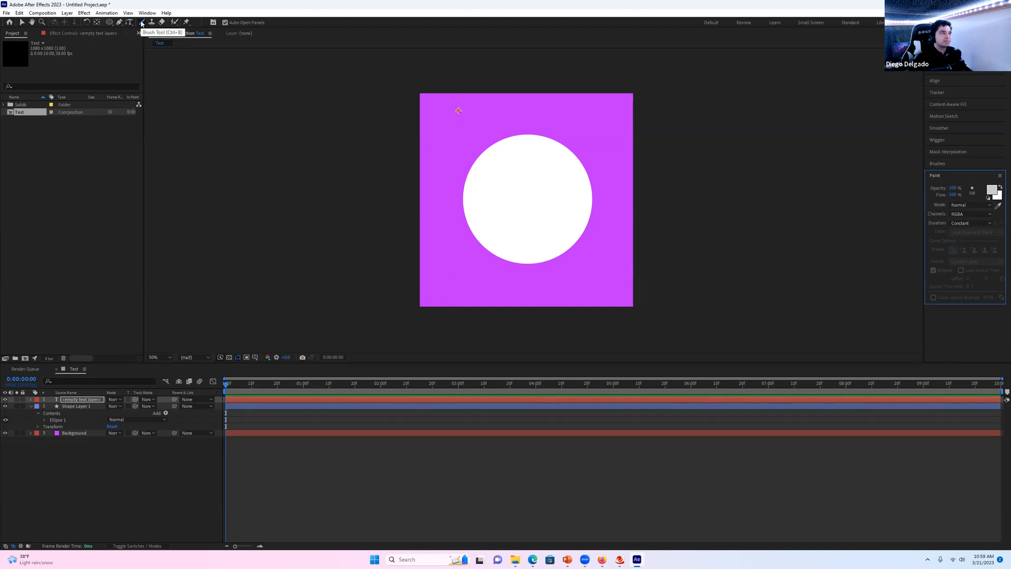
click(24, 23)
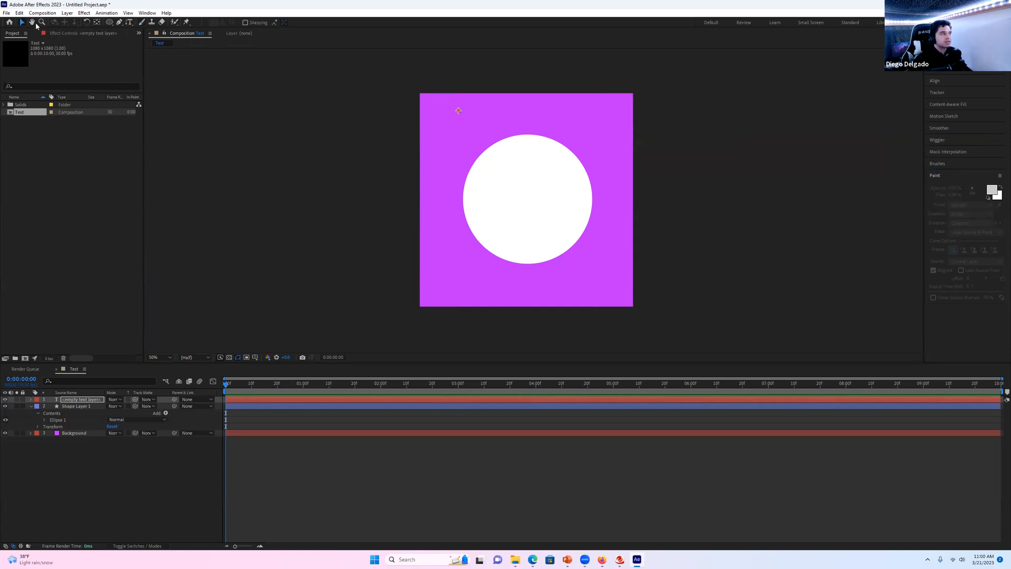
drag(536, 177, 536, 140)
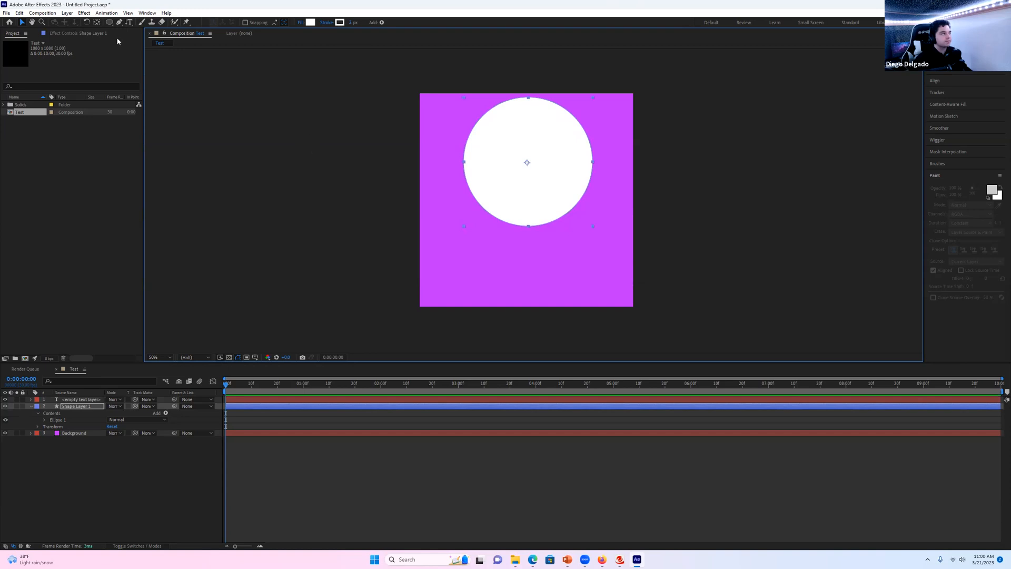
Step: Open the Background layer for painting and paint two wavy light-grey strokes down it with the Brush tool
click(140, 24)
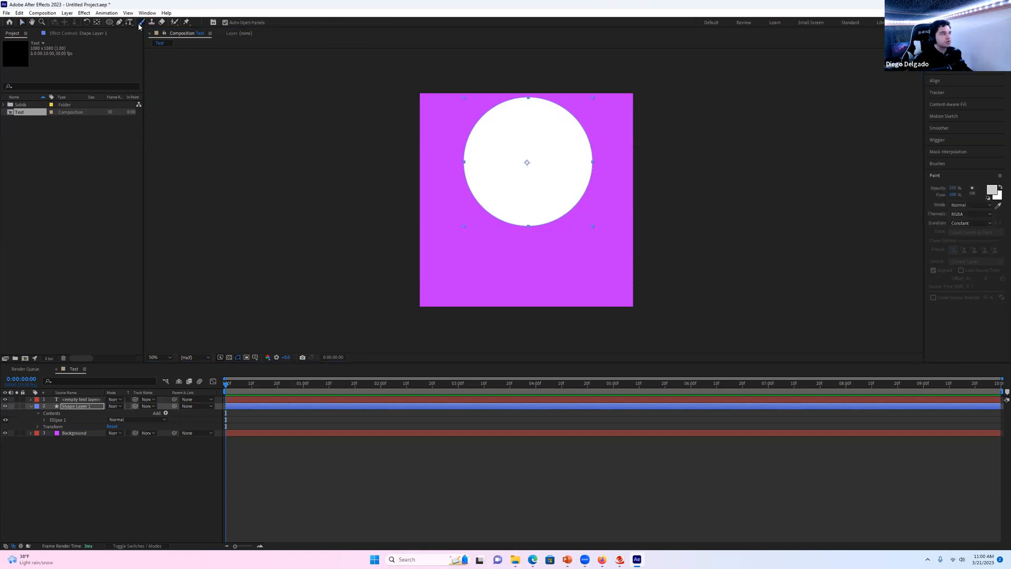
click(527, 188)
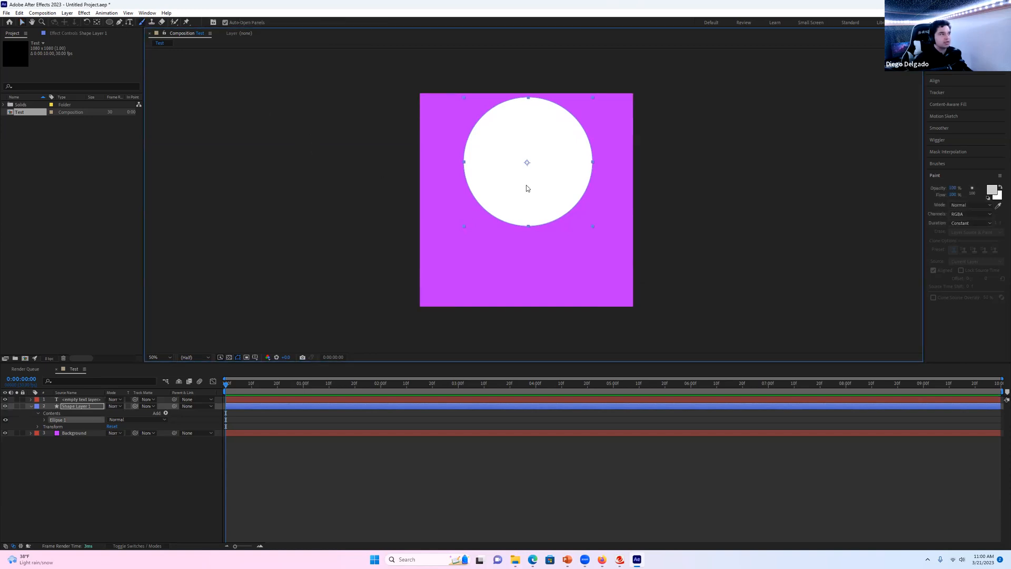
double_click(503, 246)
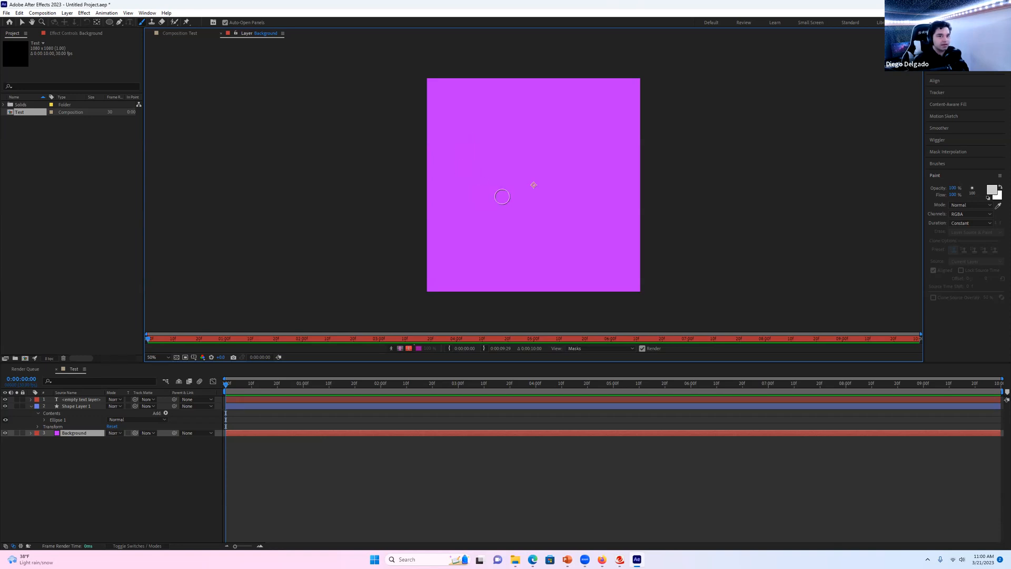
mouse_move(477, 141)
mouse_down()
mouse_move(521, 173)
mouse_move(512, 227)
mouse_move(566, 248)
mouse_up()
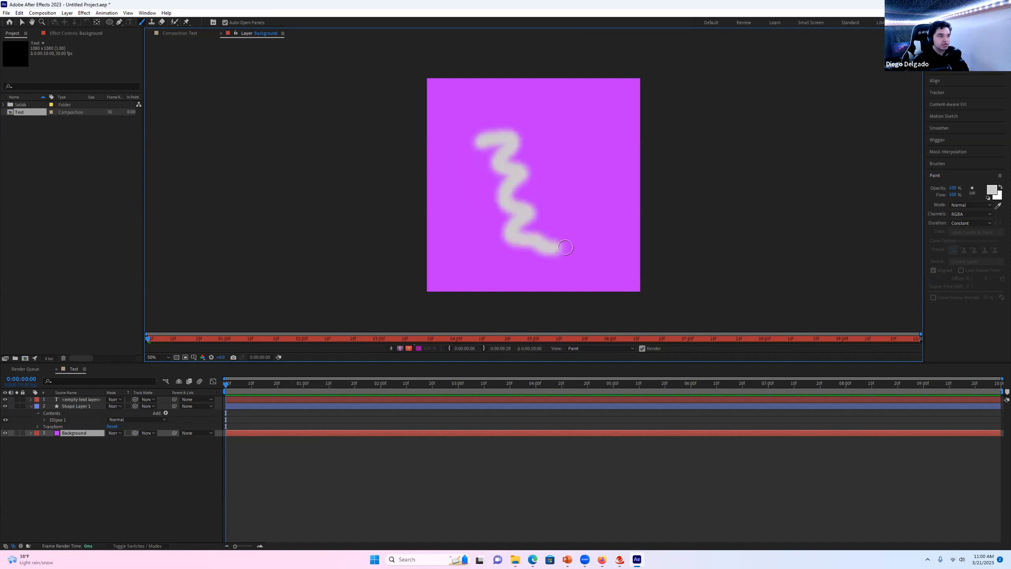
mouse_move(545, 119)
mouse_down()
mouse_move(575, 207)
mouse_move(608, 259)
mouse_up()
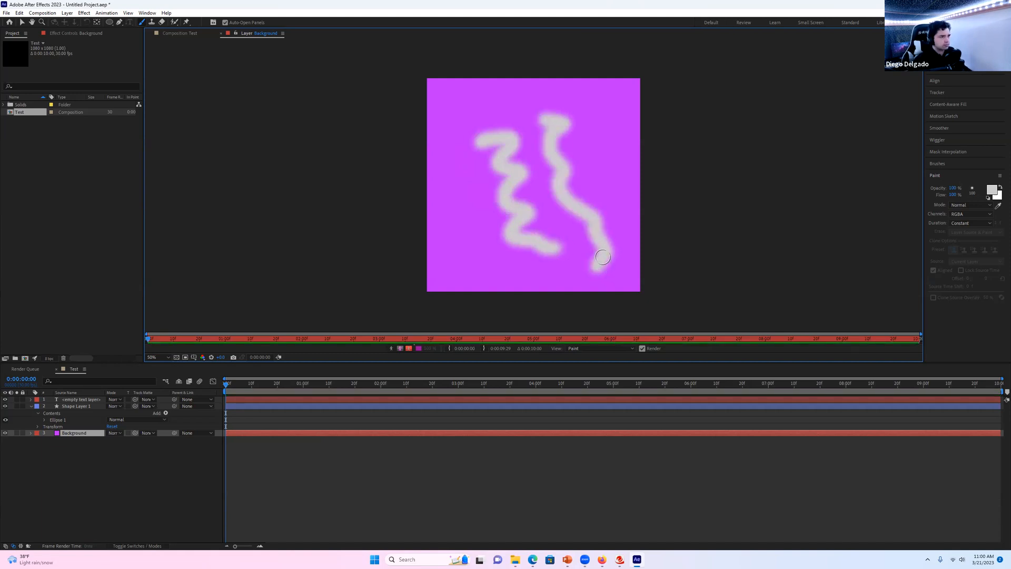
Step: Undo the brush strokes, the circle move and the empty text layer, and return to the composition view
key(ctrl+z)
key(ctrl+z)
key(ctrl+z)
key(ctrl+z)
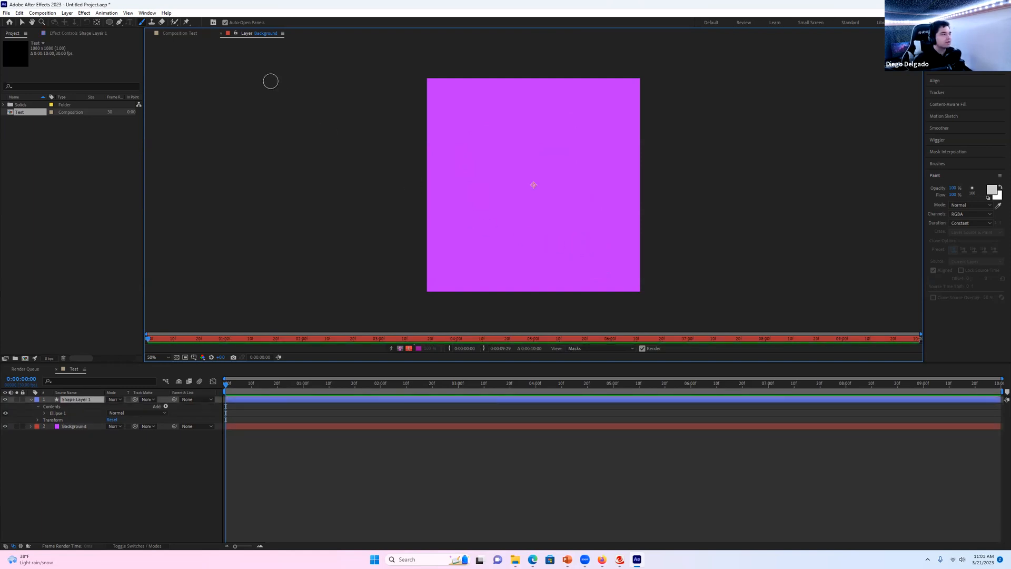
click(178, 34)
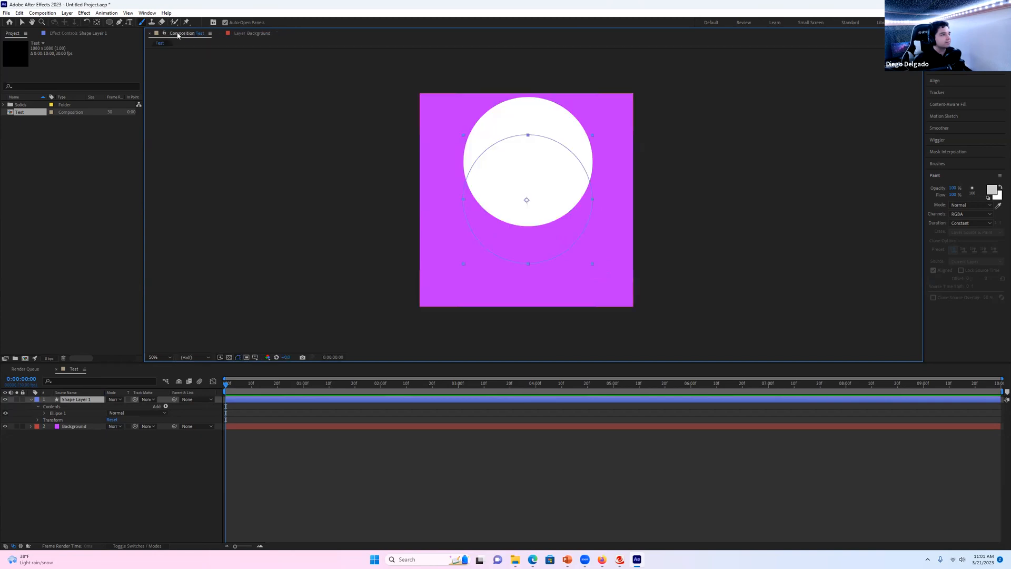
Step: Open the Background layer with the Clone Stamp tool active, and return to the composition view
click(152, 23)
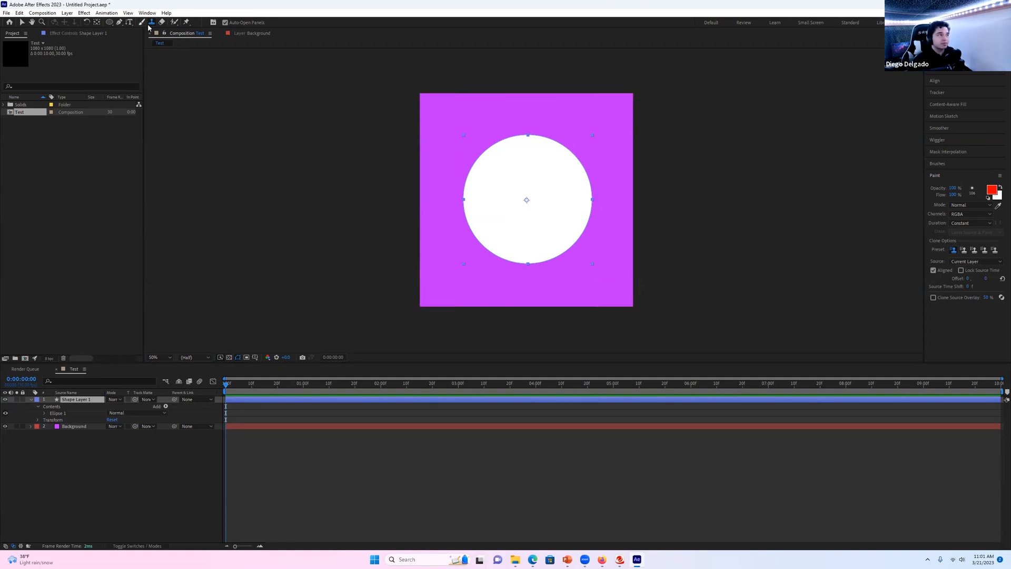
double_click(610, 285)
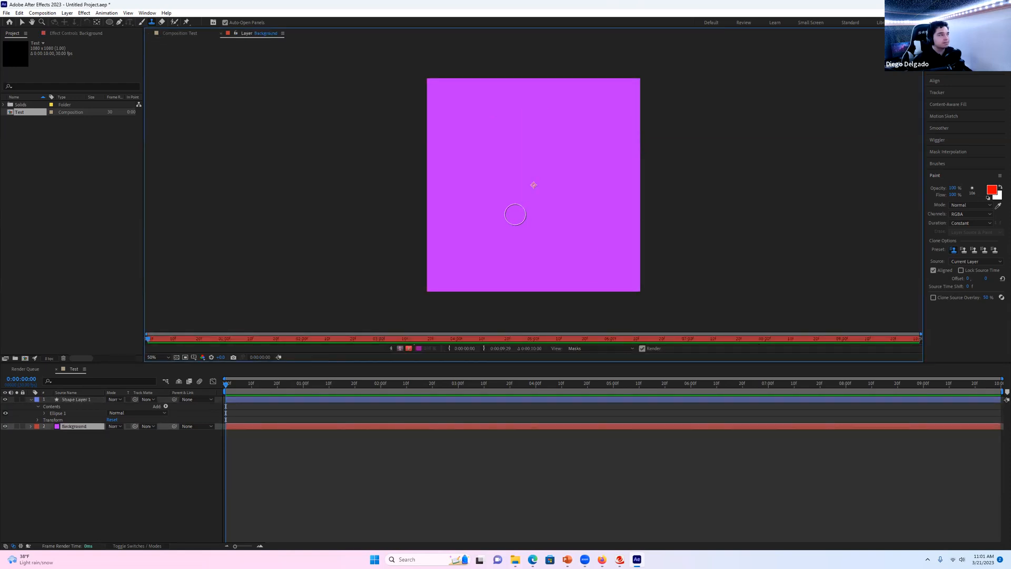
click(183, 34)
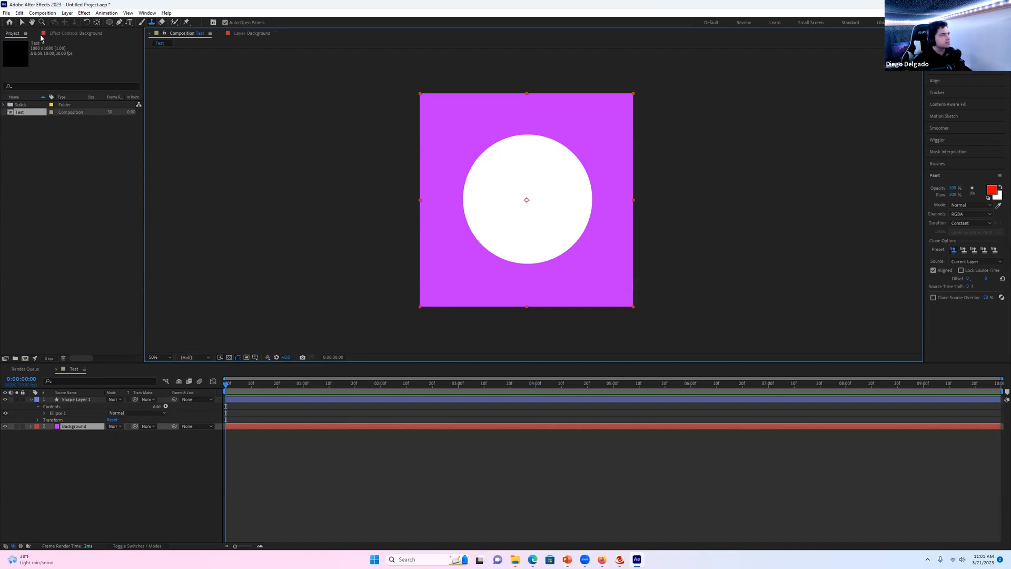
Step: Create a new cyan solid layer 540 px wide and 1080 px high above the Background layer
click(67, 12)
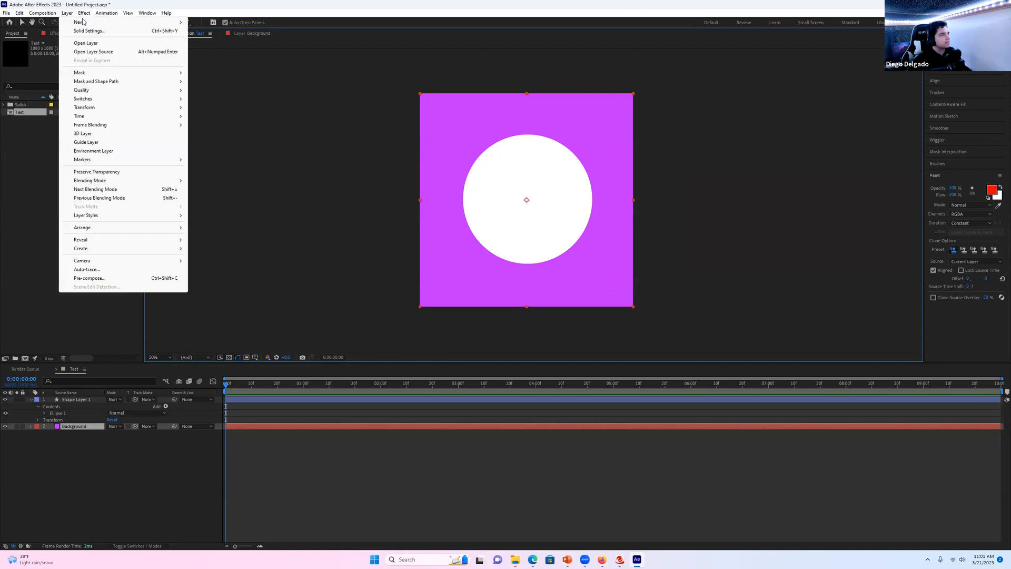
mouse_move(104, 24)
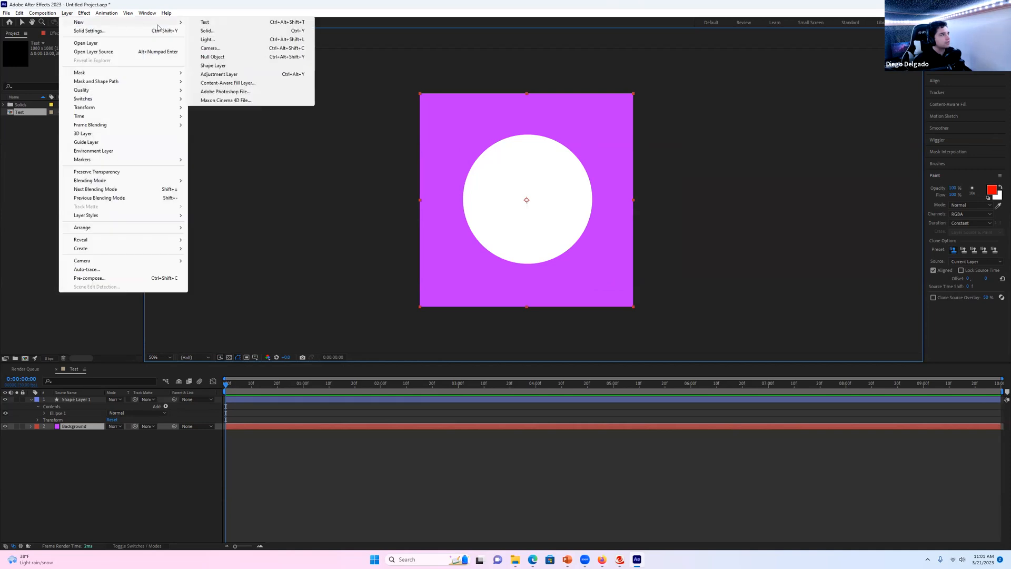
click(220, 30)
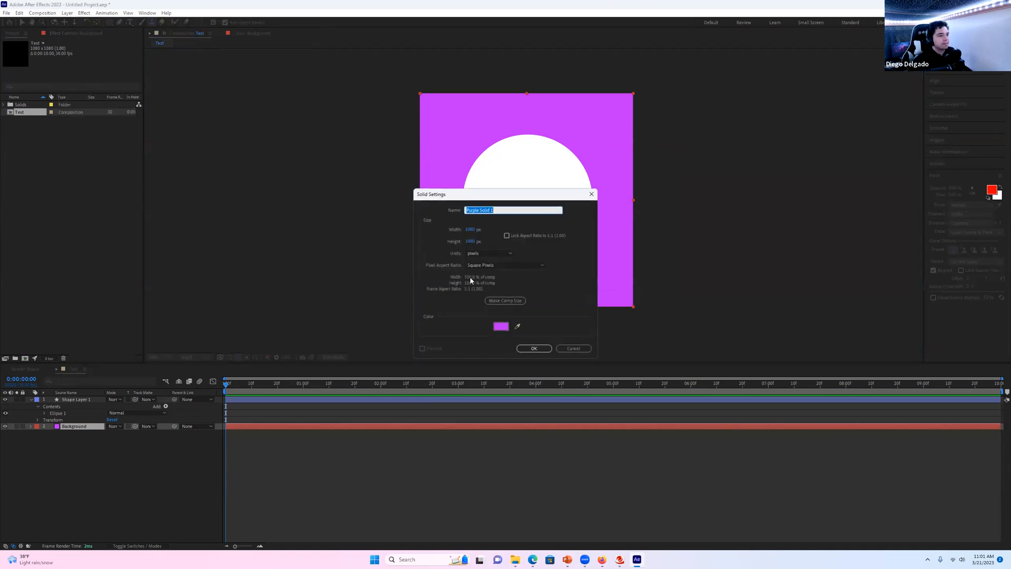
click(470, 230)
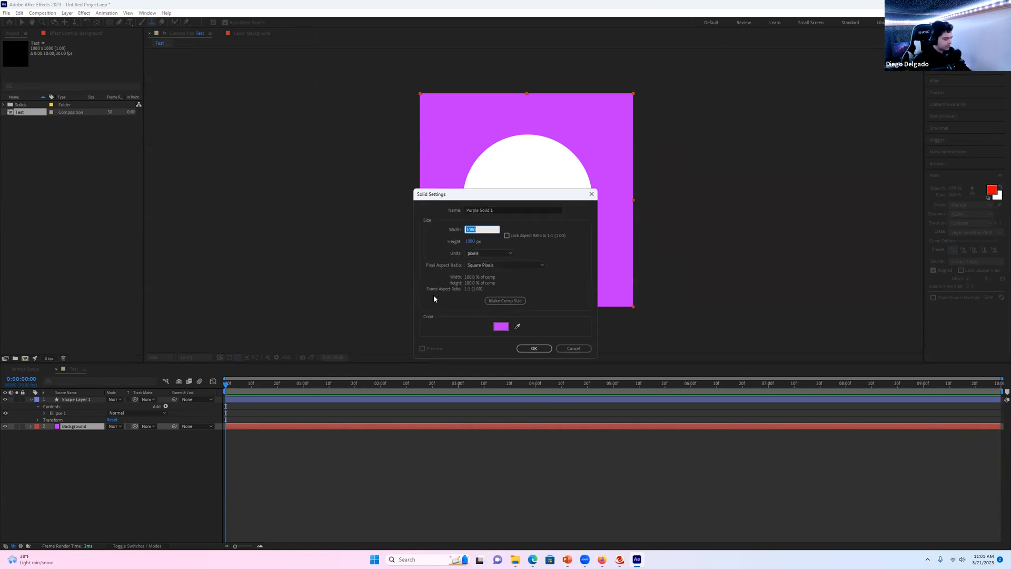
text(540)
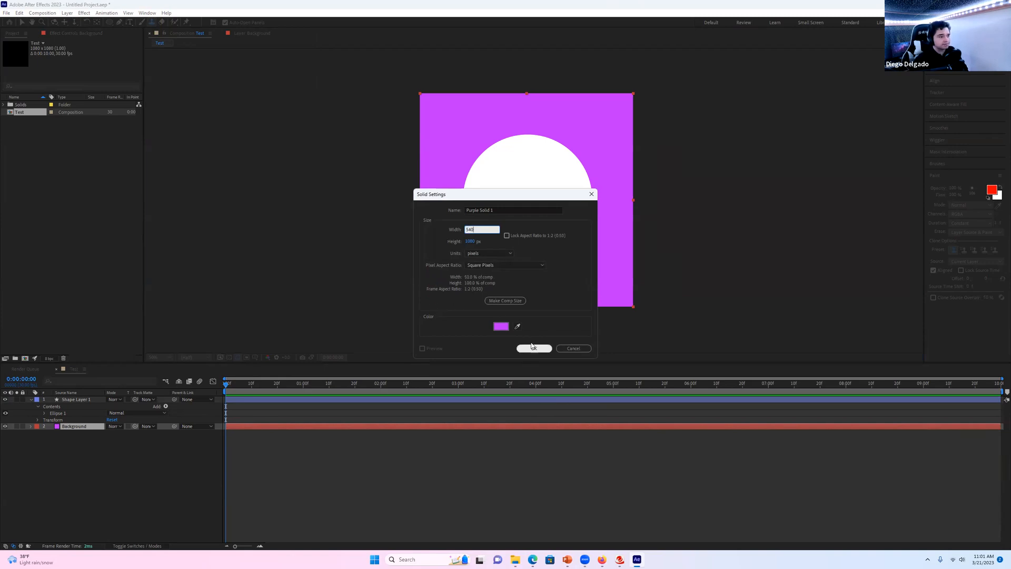
click(501, 326)
drag(521, 274, 523, 282)
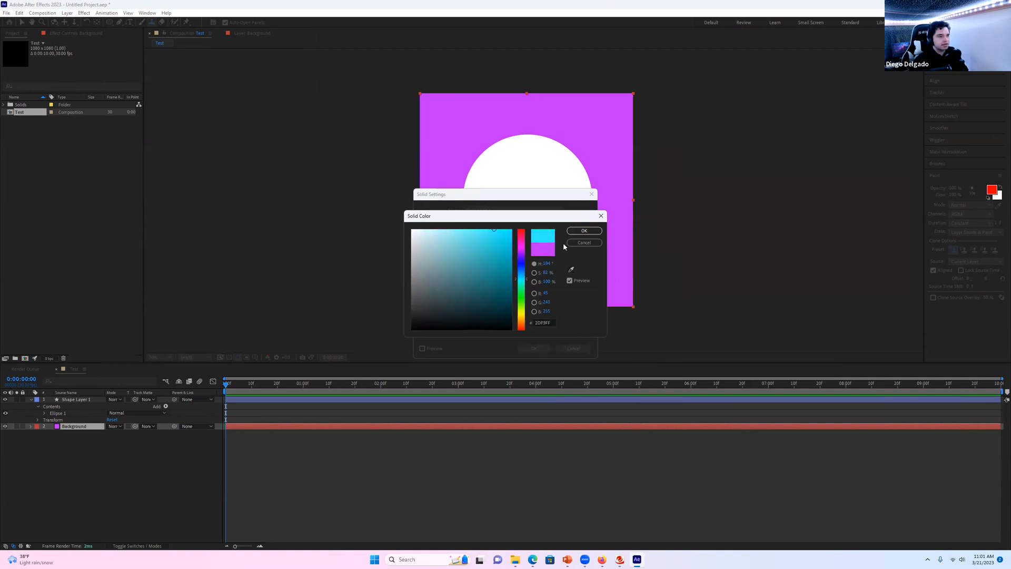
click(583, 231)
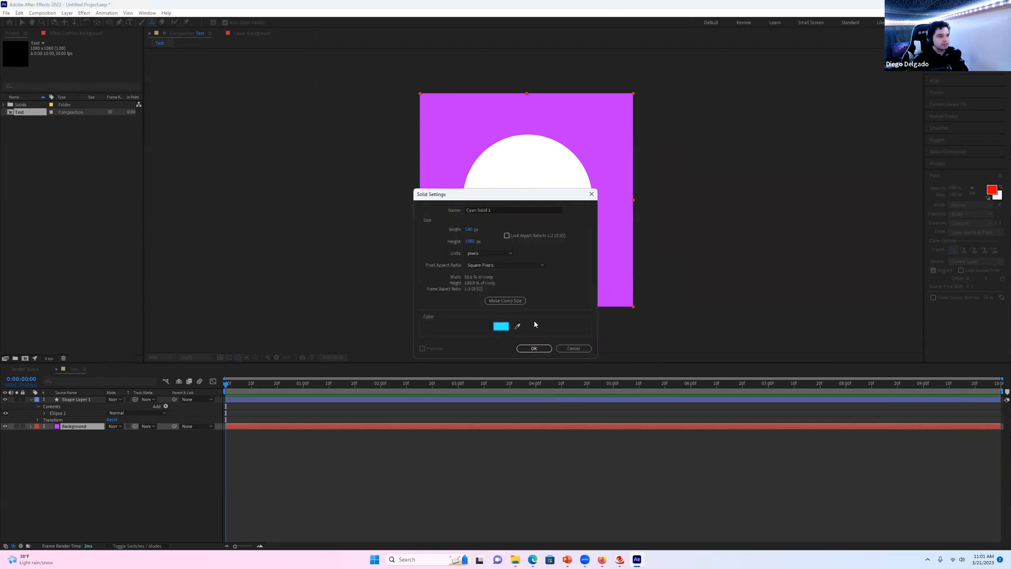
click(532, 348)
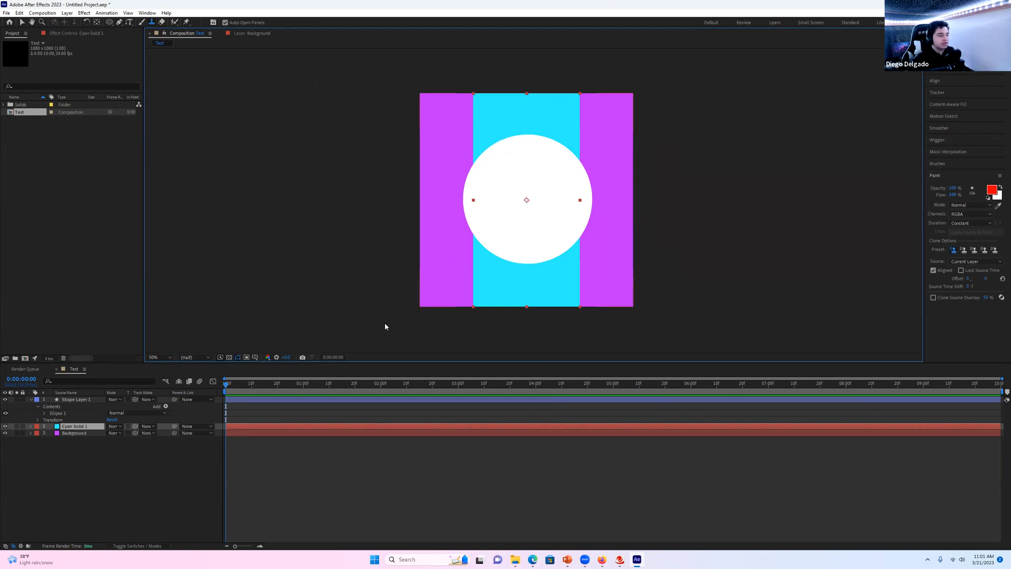
Step: Sample a clone source near the Background layer's upper-left corner and try to stamp it in the composition view
double_click(488, 118)
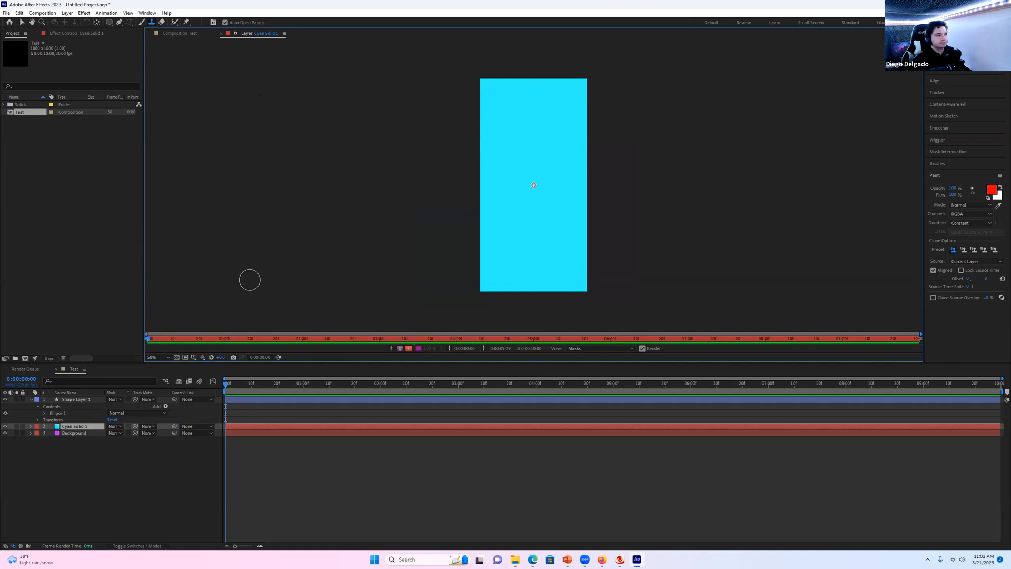
click(173, 37)
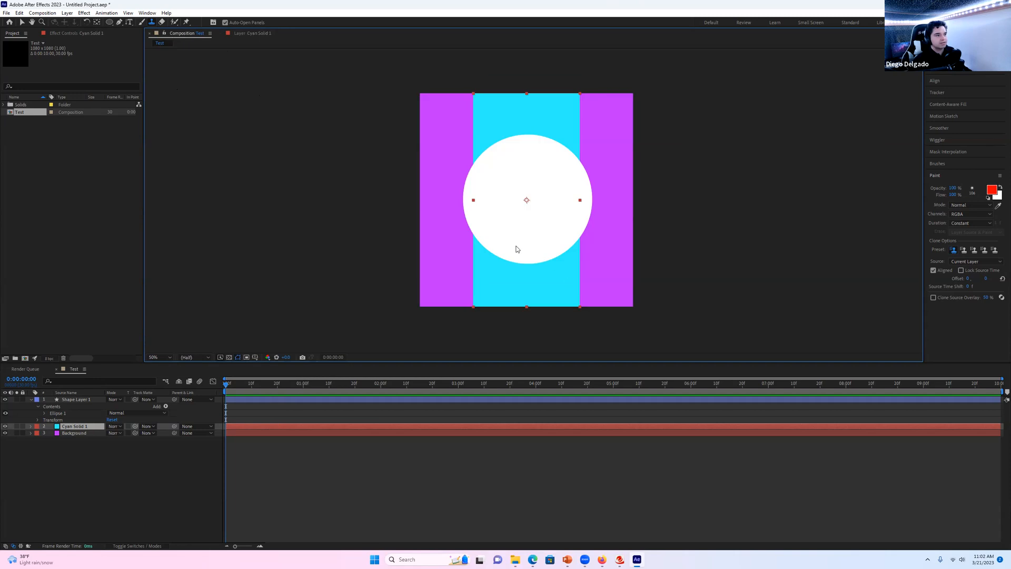
double_click(445, 220)
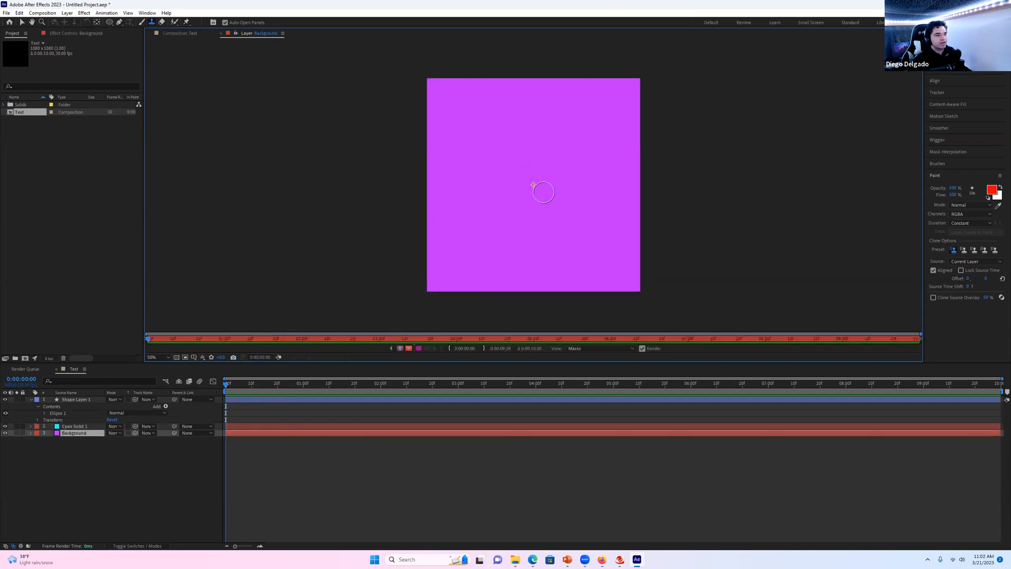
alt+click(469, 129)
click(179, 33)
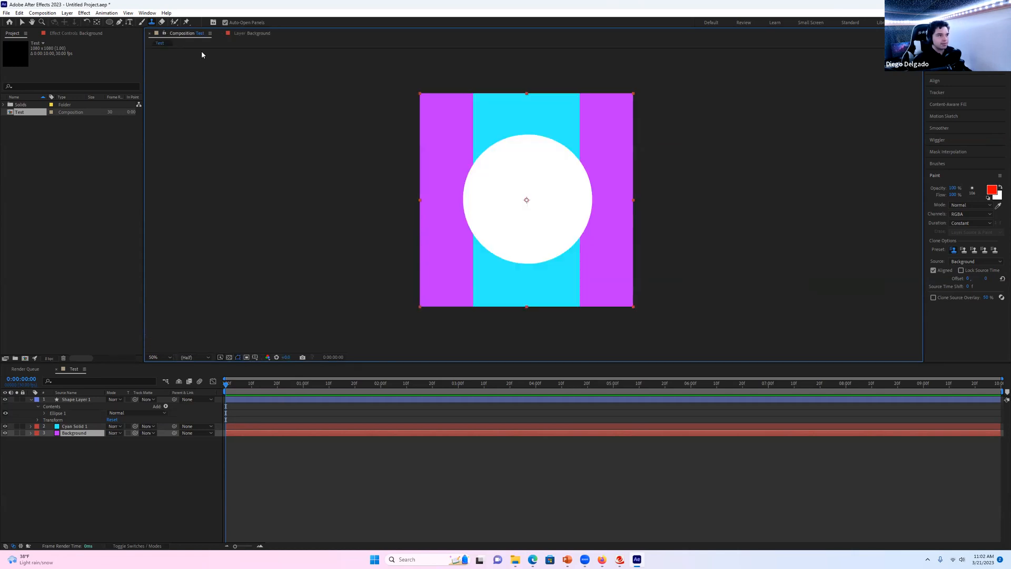
click(435, 180)
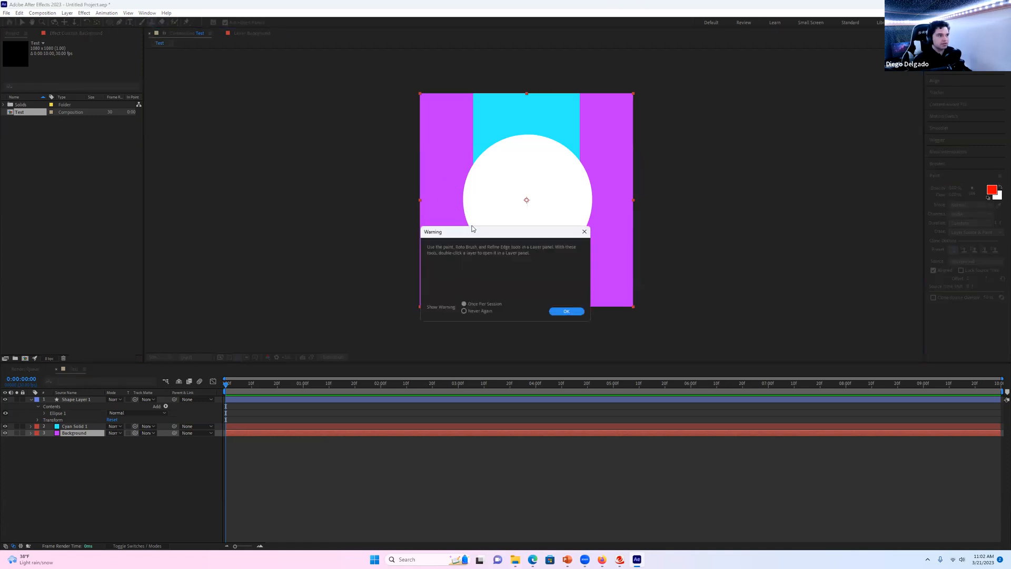
click(566, 312)
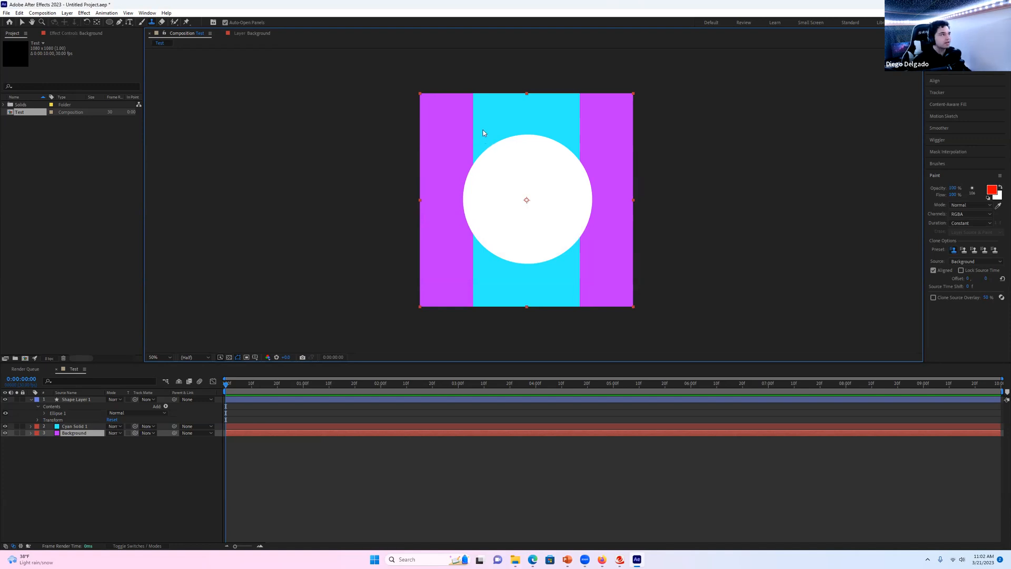
Step: Open the Background layer for editing with the Eraser tool active
click(162, 23)
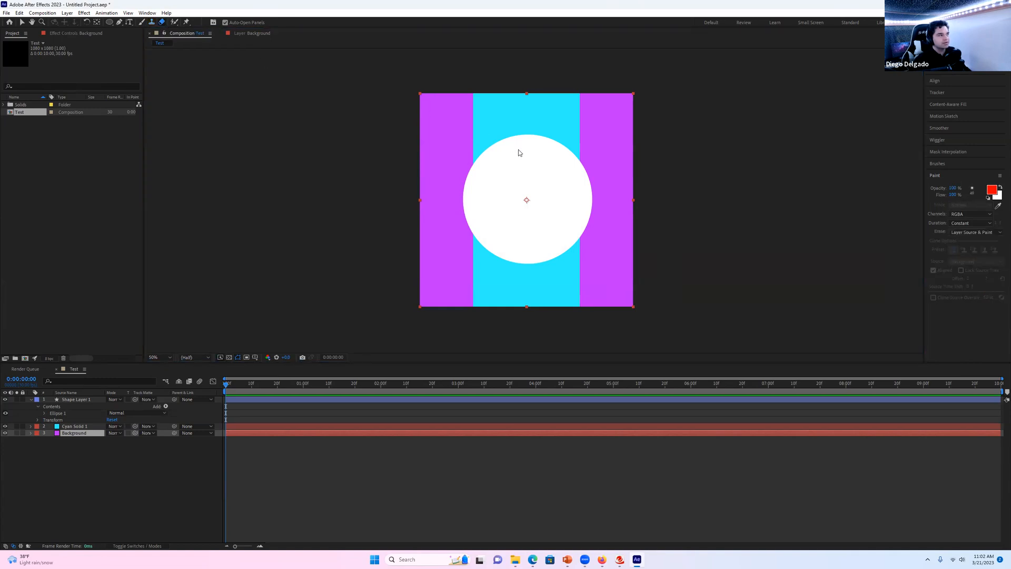
double_click(481, 124)
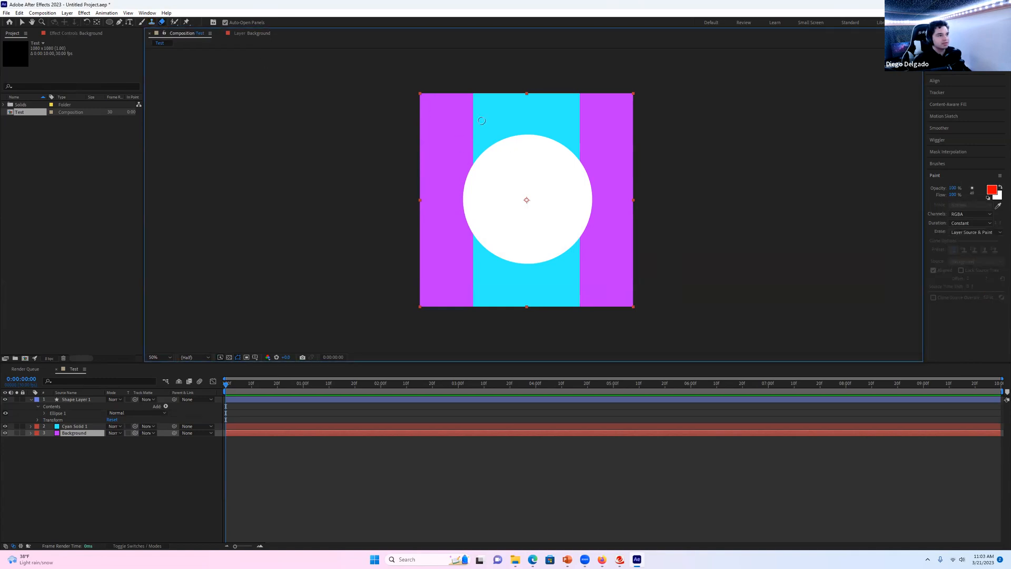
Step: Erase two winding freehand strokes across the Background layer, and undo both
mouse_move(488, 127)
mouse_down()
mouse_move(526, 171)
mouse_move(527, 216)
mouse_move(570, 141)
mouse_move(592, 180)
mouse_move(583, 258)
mouse_up()
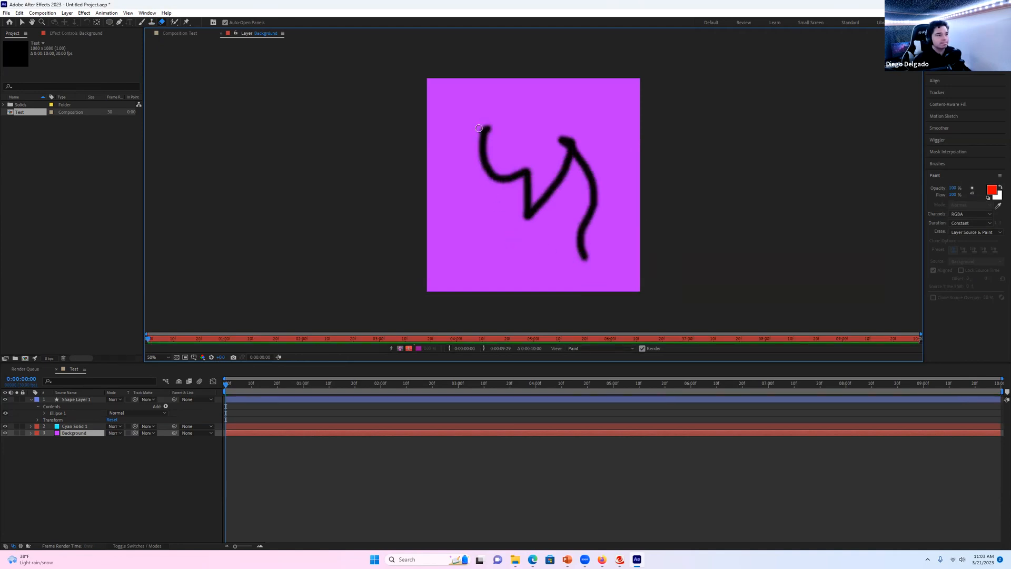
mouse_move(482, 127)
mouse_down()
mouse_move(484, 209)
mouse_move(473, 239)
mouse_move(495, 251)
mouse_move(521, 141)
mouse_move(534, 123)
mouse_move(578, 122)
mouse_move(570, 120)
mouse_move(617, 181)
mouse_move(605, 249)
mouse_move(581, 257)
mouse_up()
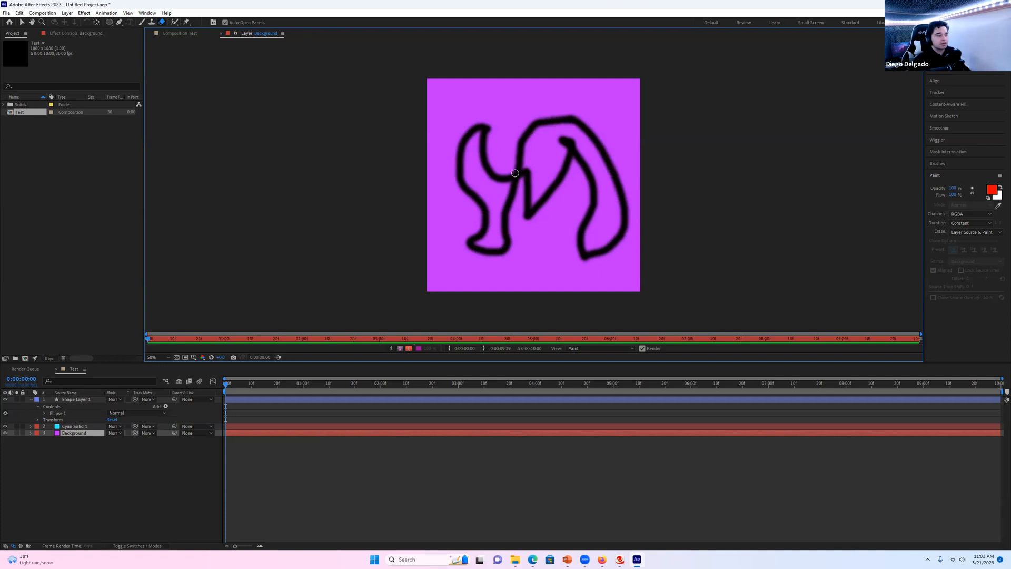
key(ctrl+z)
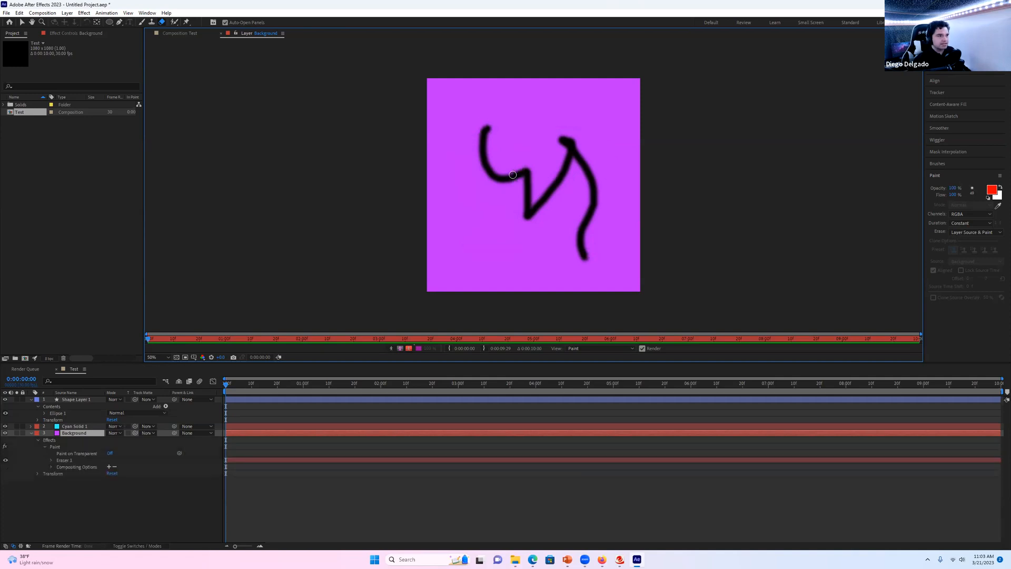
key(ctrl+z)
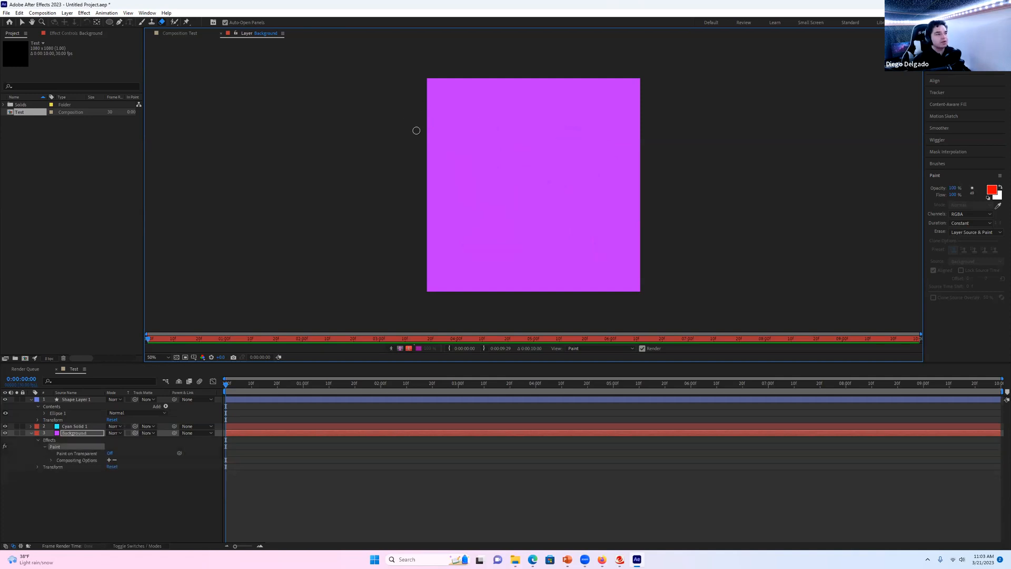
Step: Erase nine diagonal strokes rising from lower left to upper right across the whole Background layer, and return to the composition view
drag(416, 129, 475, 60)
drag(409, 193, 524, 75)
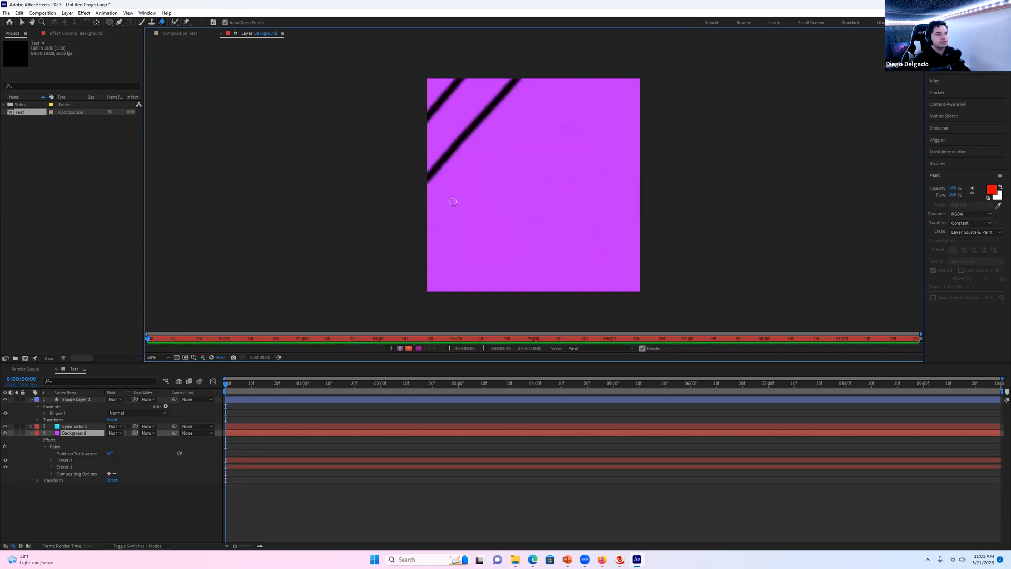
drag(406, 252, 565, 75)
mouse_move(414, 298)
mouse_down()
mouse_move(509, 216)
mouse_move(652, 36)
mouse_up()
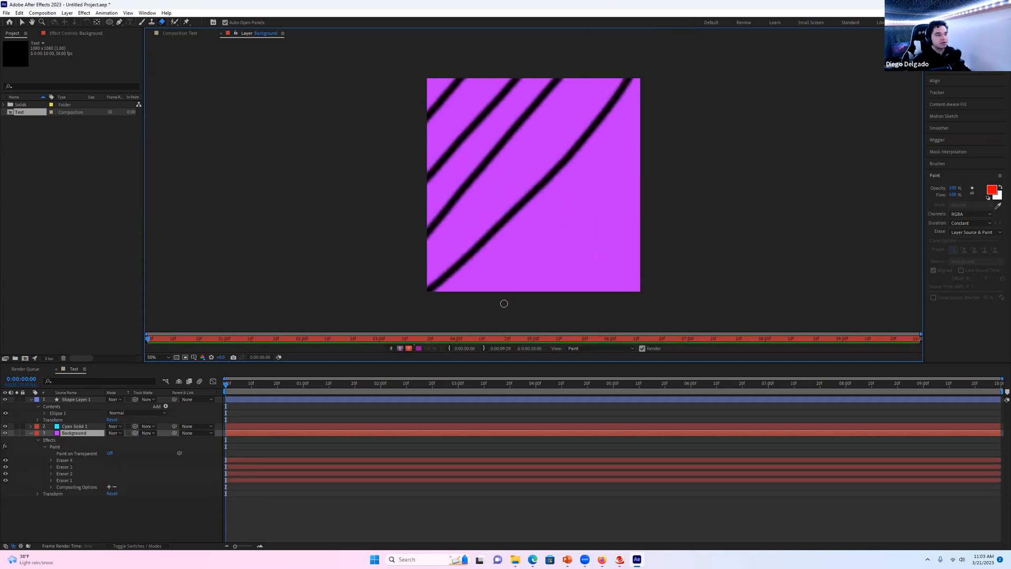
drag(504, 302, 672, 169)
drag(595, 288, 662, 239)
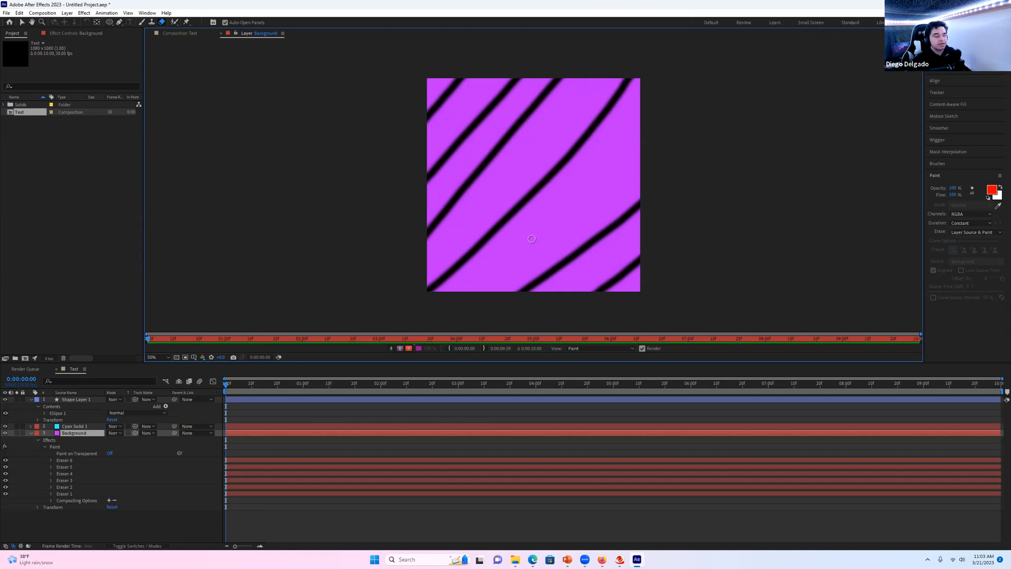
drag(477, 295, 712, 130)
drag(430, 251, 624, 19)
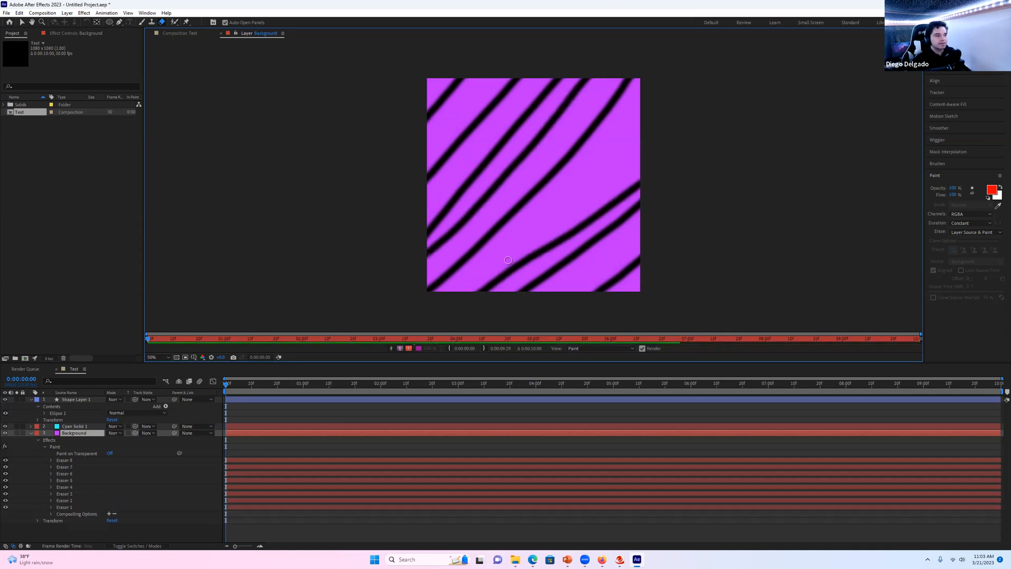
drag(477, 293, 661, 109)
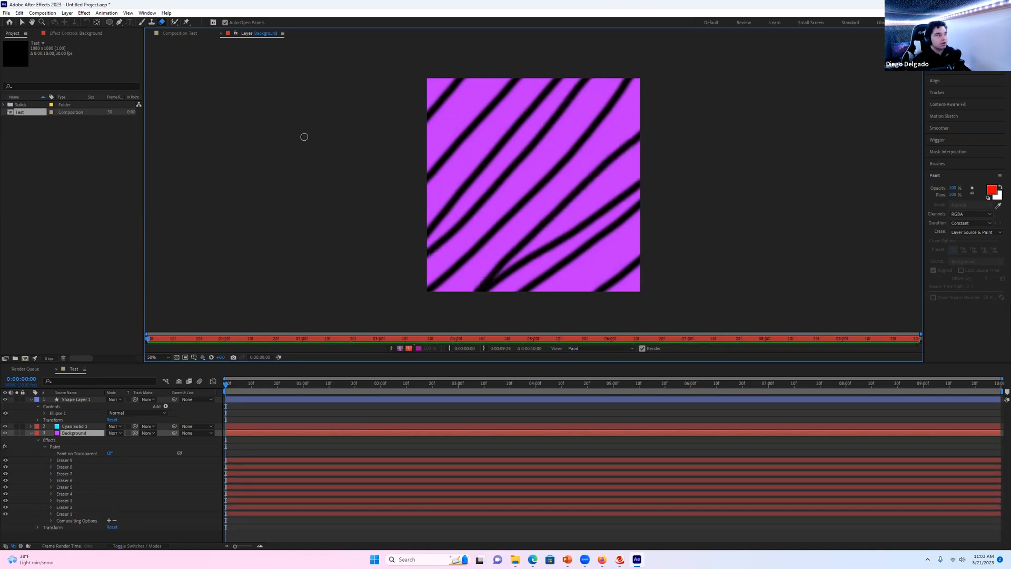
click(183, 35)
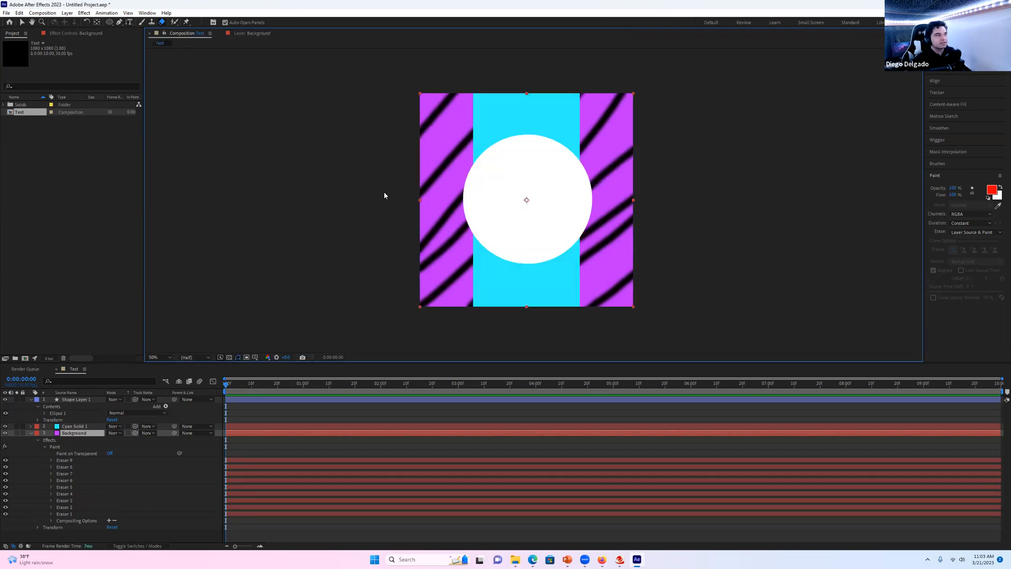
Step: Activate the Puppet Position Pin tool, show its tool variants, and collapse the Background layer's properties in the timeline
click(187, 22)
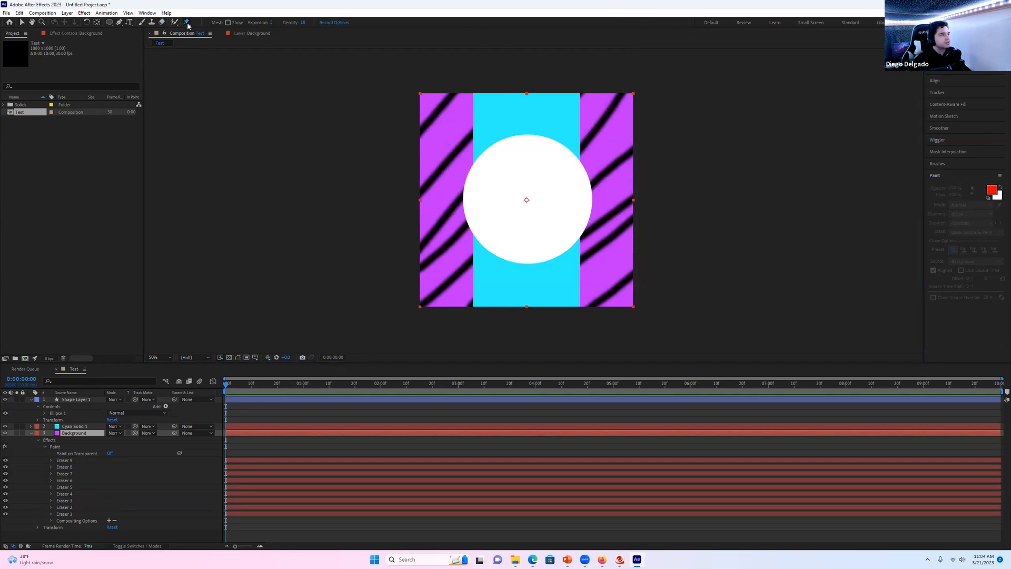
click(187, 24)
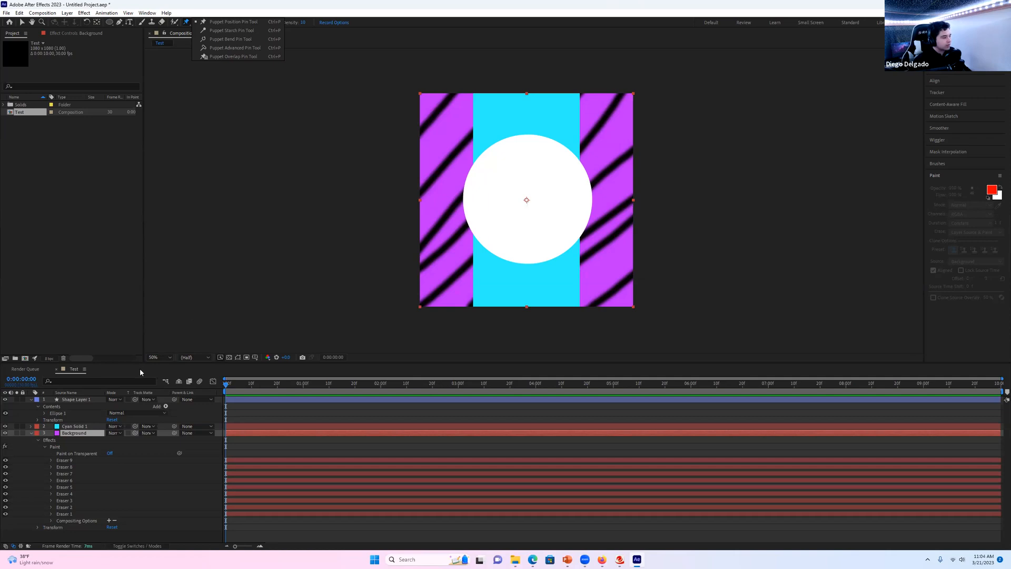
click(32, 433)
click(33, 433)
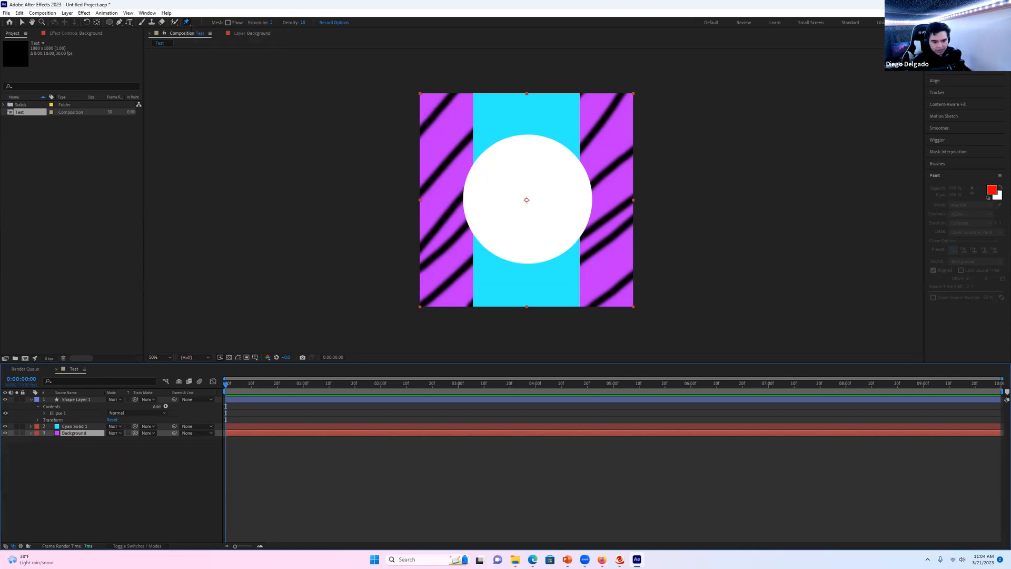